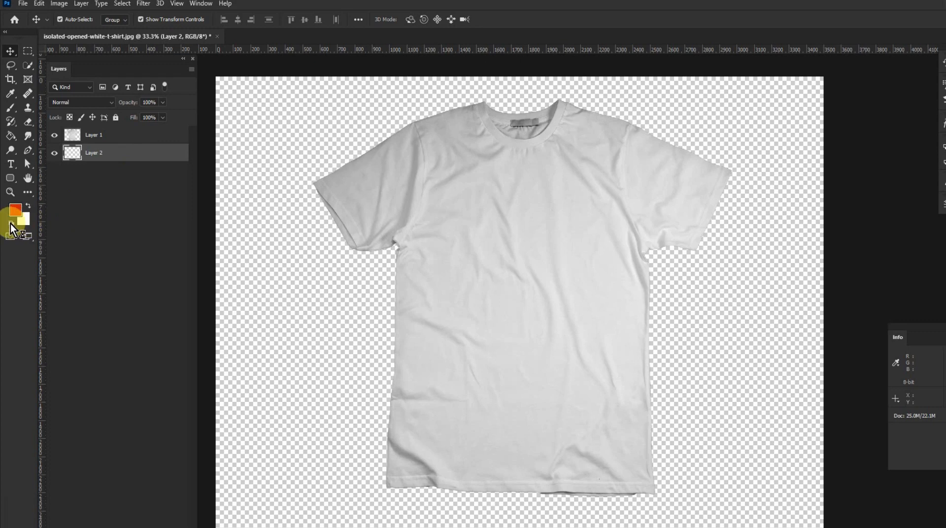
- Reset the foreground and background colors to default and fill Layer 2 with the white background color
left_click(10, 224)
key("ctrl+Delete")
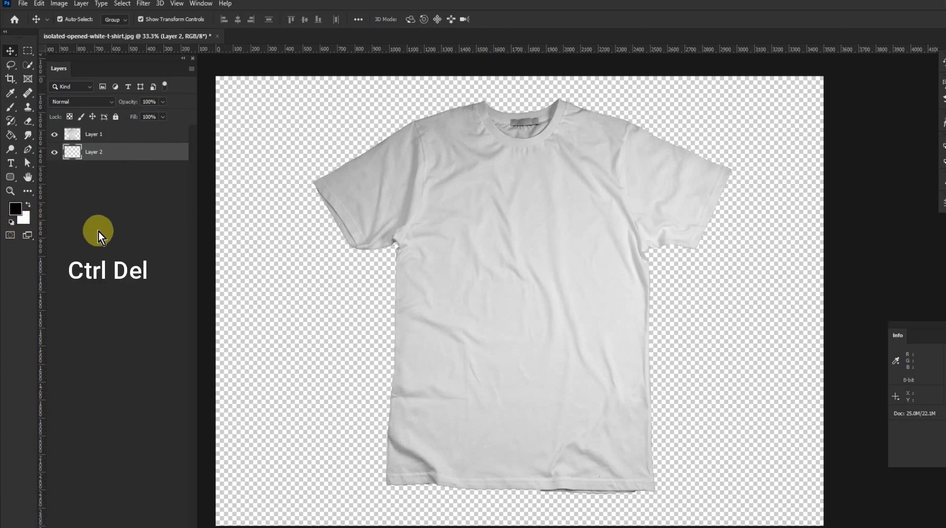
key("ctrl+Delete")
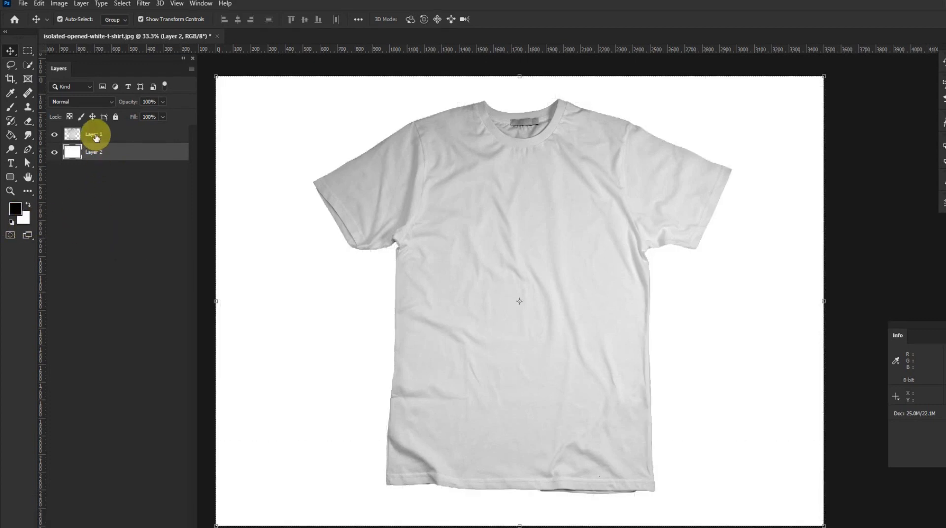
- Set the opacity of the shirt's Layer 1 to 32%, leaving no layer selected
left_click(96, 138)
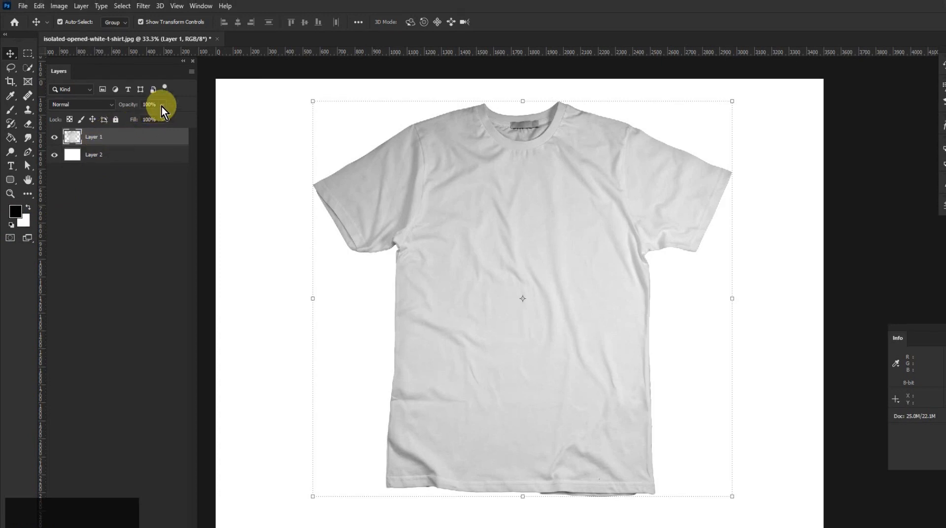
left_click(162, 102)
left_click_drag(161, 118, 132, 123)
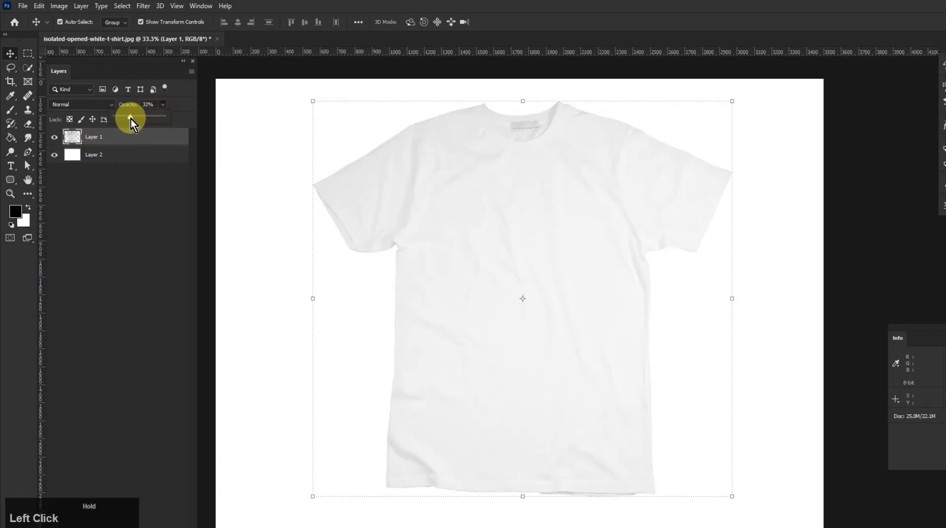
left_click(138, 191)
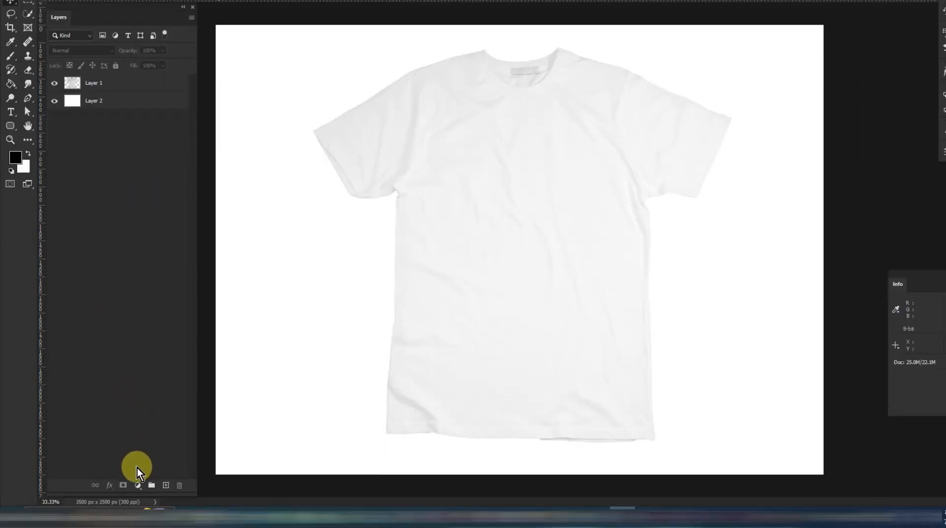
- Add a Curves adjustment layer, move its black point to input 87 and pull the curve down at input 188
left_click(137, 485)
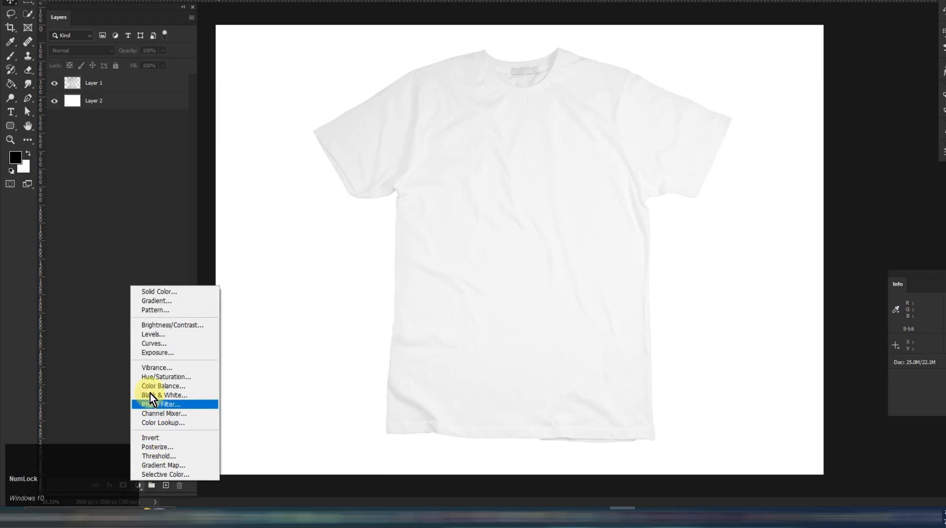
left_click(176, 345)
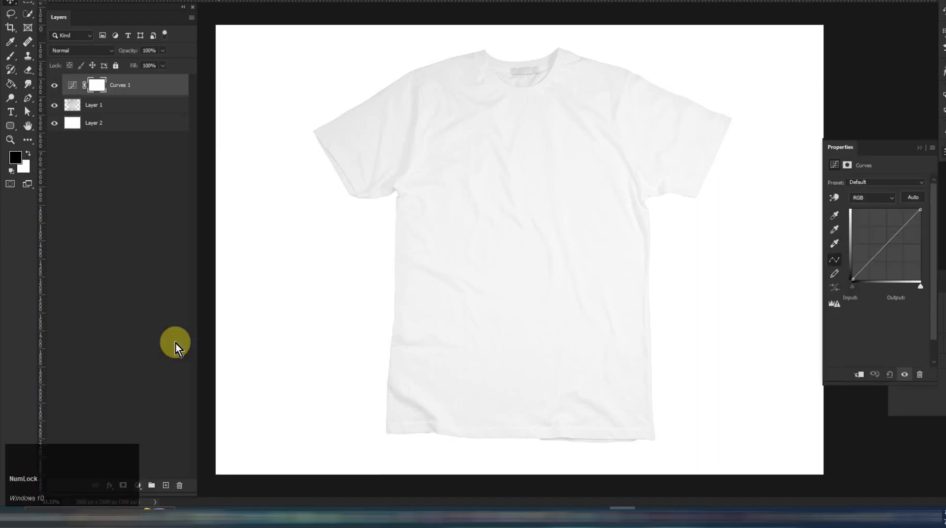
left_click_drag(826, 146, 680, 76)
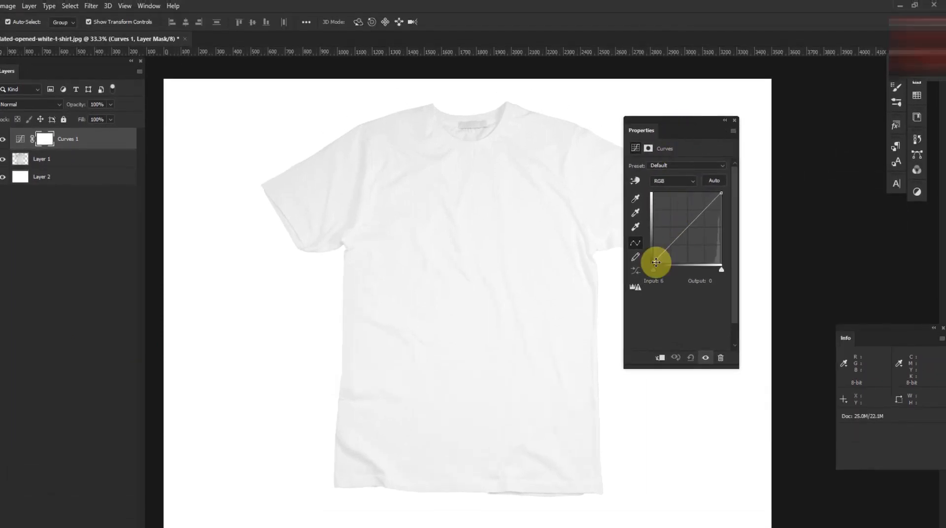
left_click_drag(654, 262, 674, 265)
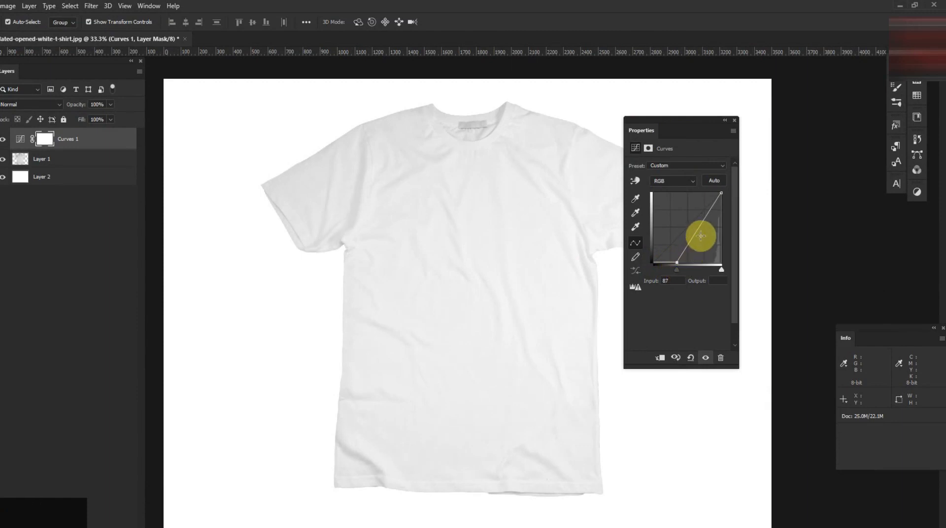
left_click_drag(697, 231, 704, 238)
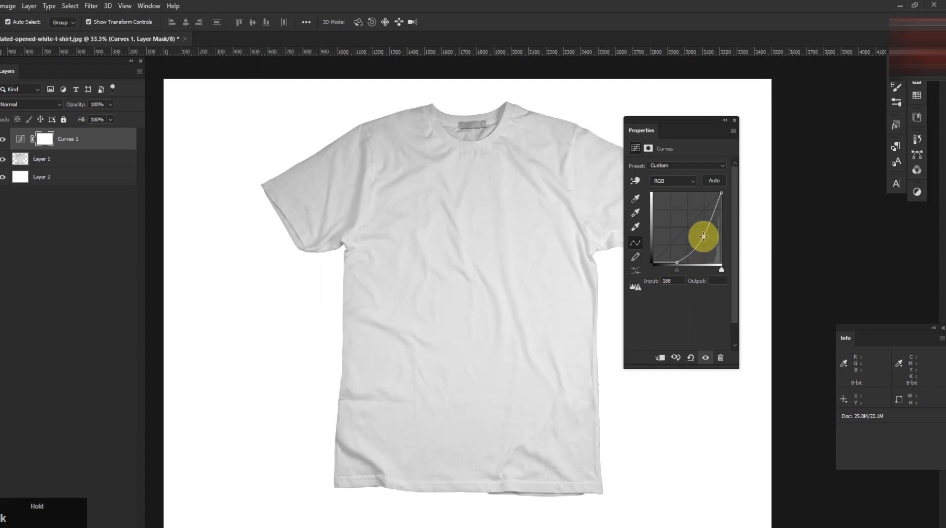
- Clip the Curves adjustment to Layer 1 and collapse its Properties panel away from the shirt
left_click(660, 358)
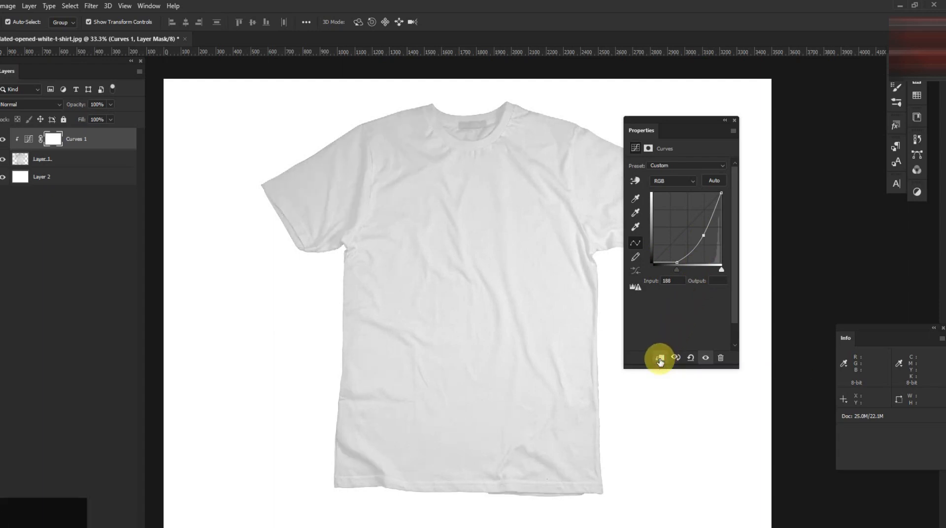
left_click(727, 124)
left_click_drag(635, 128, 853, 149)
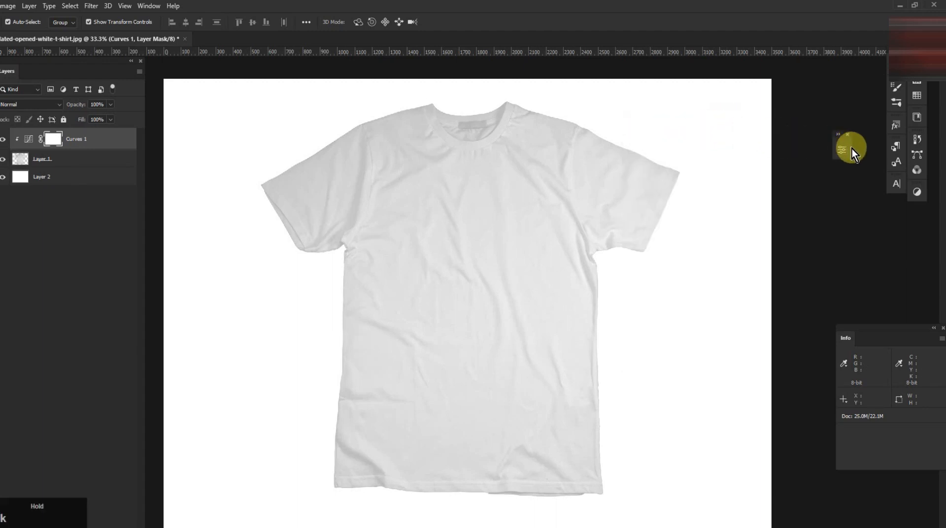
left_click_drag(892, 203, 893, 205)
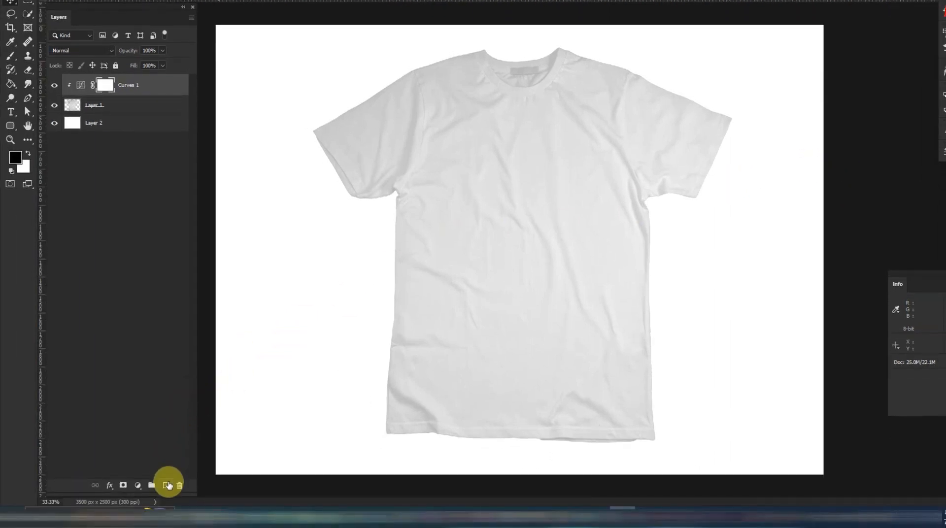
- Create a new layer on top, load Layer 1's shirt outline as a selection and invert it
left_click(167, 485)
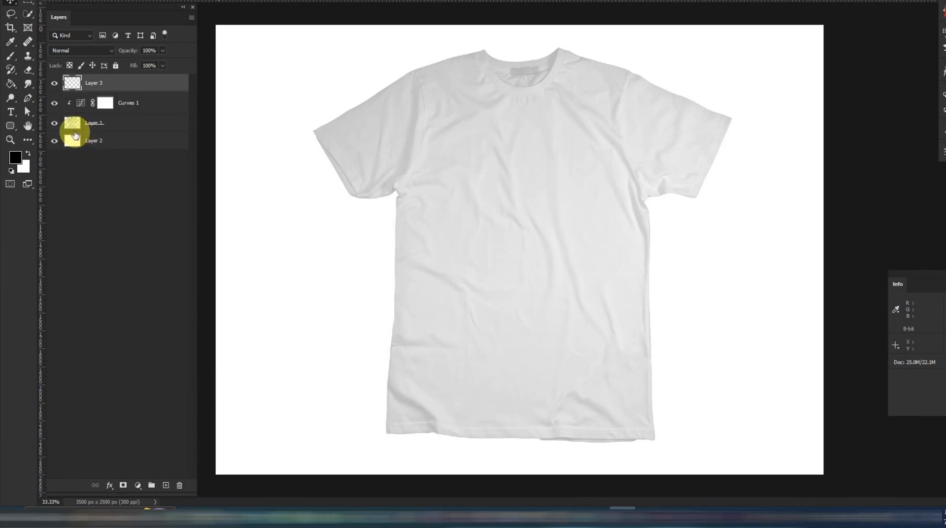
key("ctrl")
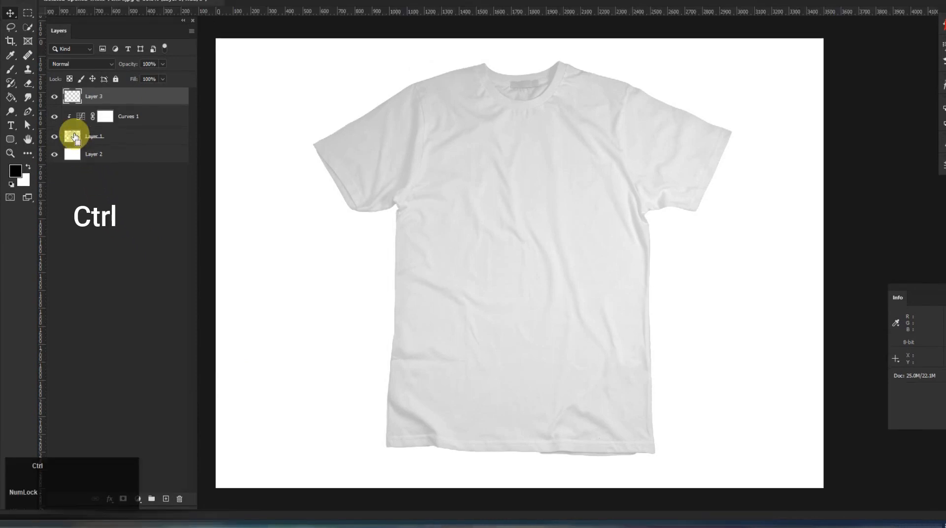
left_click(74, 121, "ctrl")
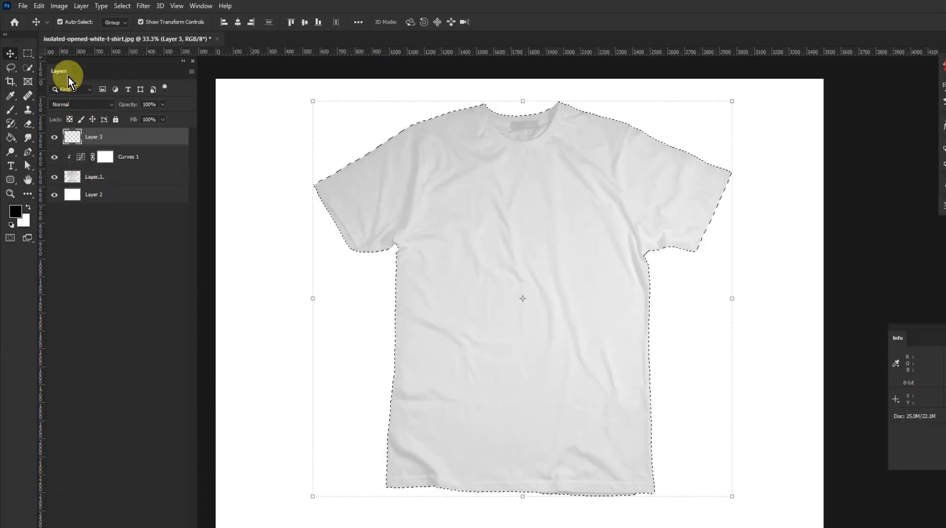
left_click(28, 53)
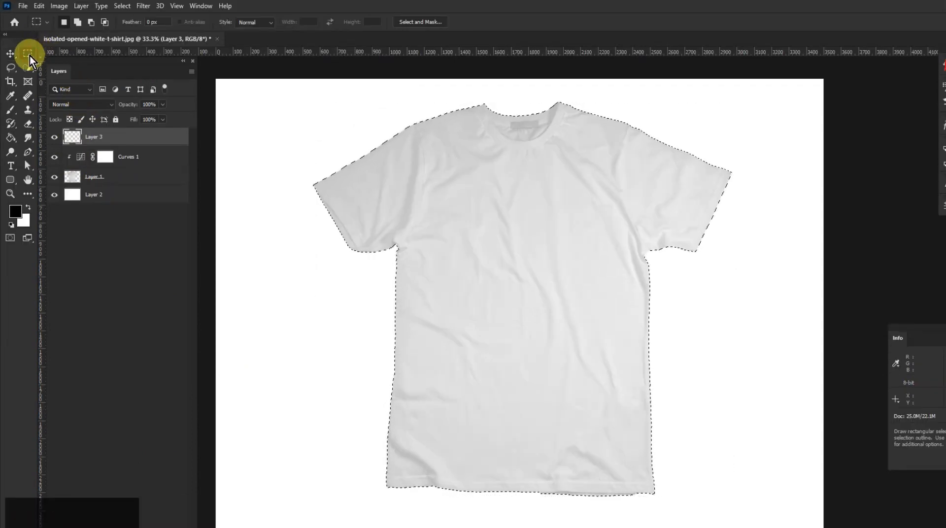
right_click(518, 258)
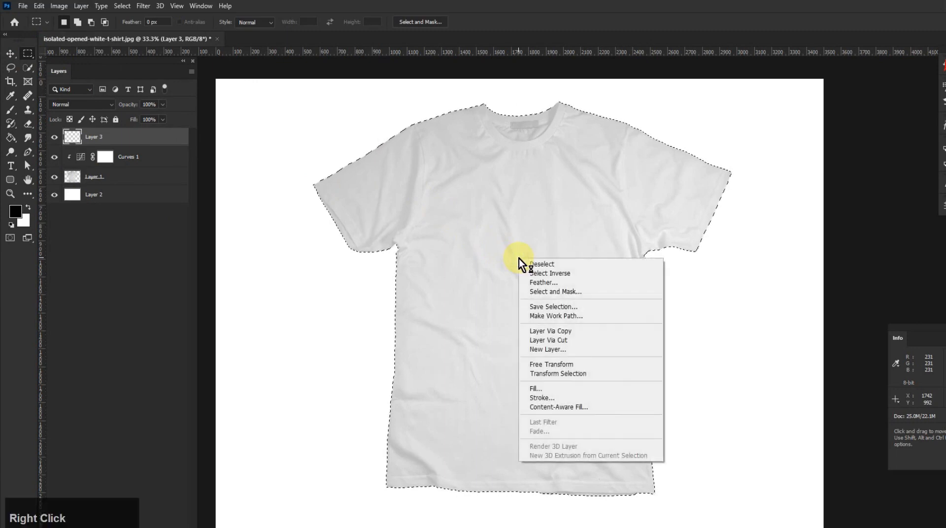
left_click(540, 273)
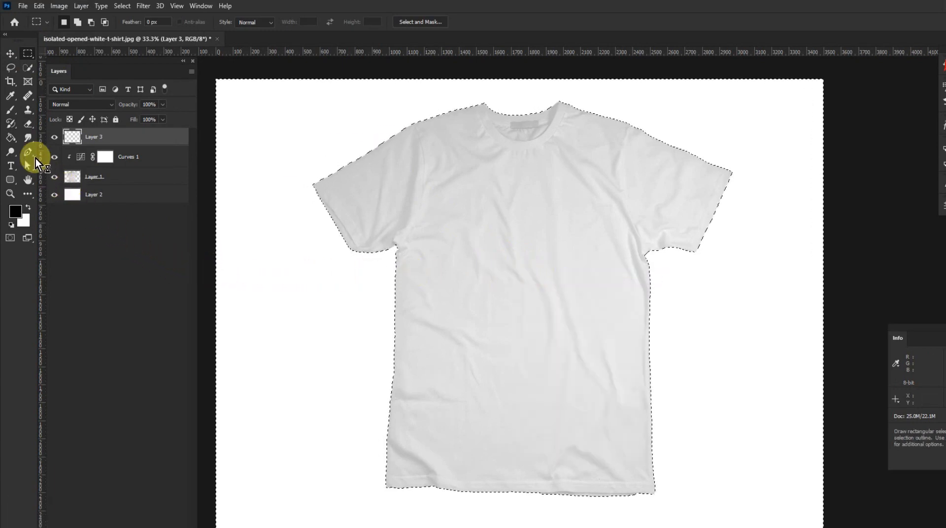
- Fill the inverted selection around the shirt on Layer 3 with white using the Paint Bucket
left_click(11, 139)
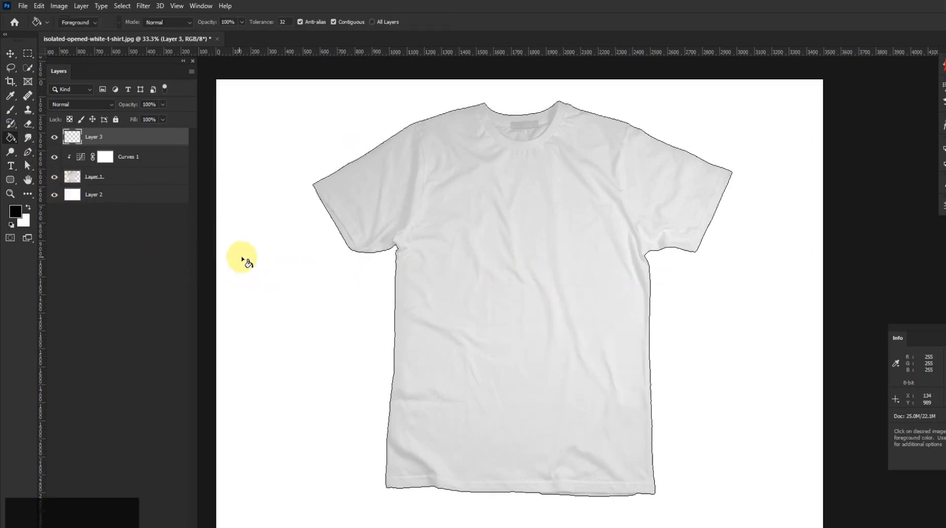
left_click(30, 206)
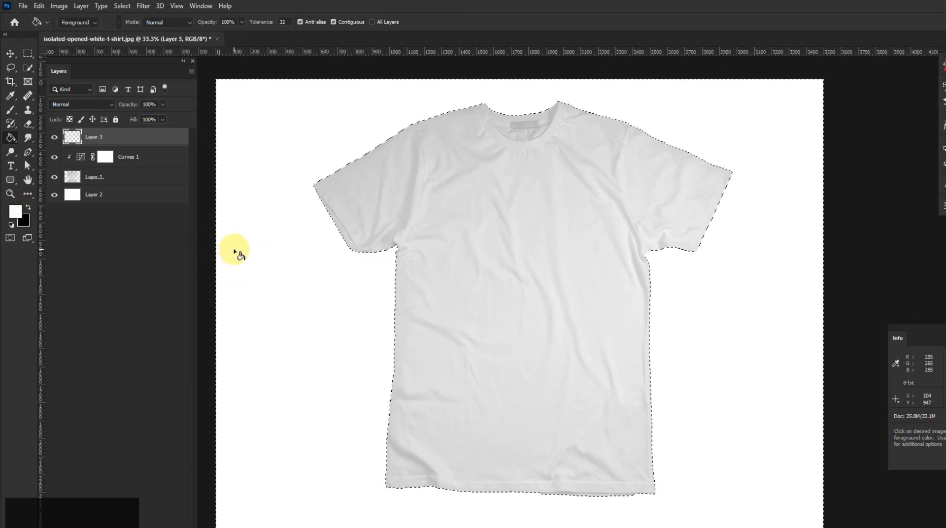
left_click(714, 284)
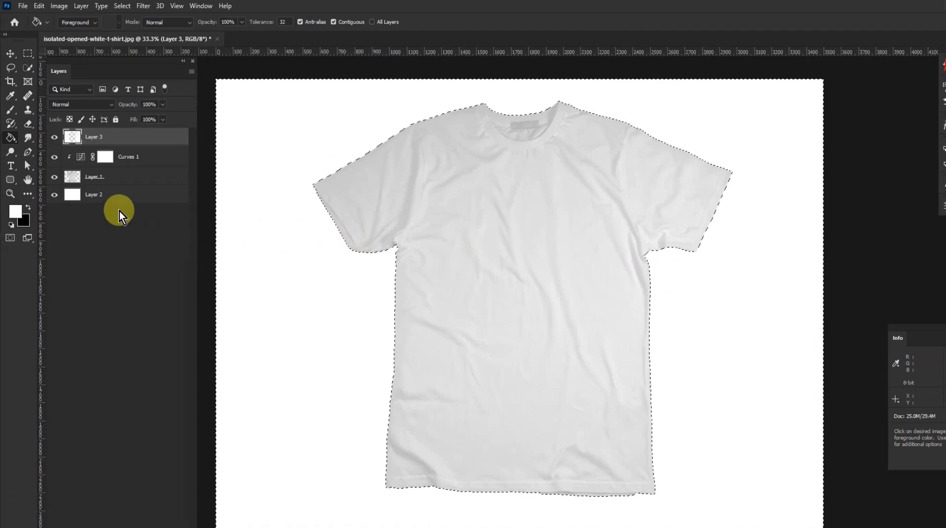
- Clear the selection and fill Layer 2 with red fe0000 to color the shirt
left_click(97, 200)
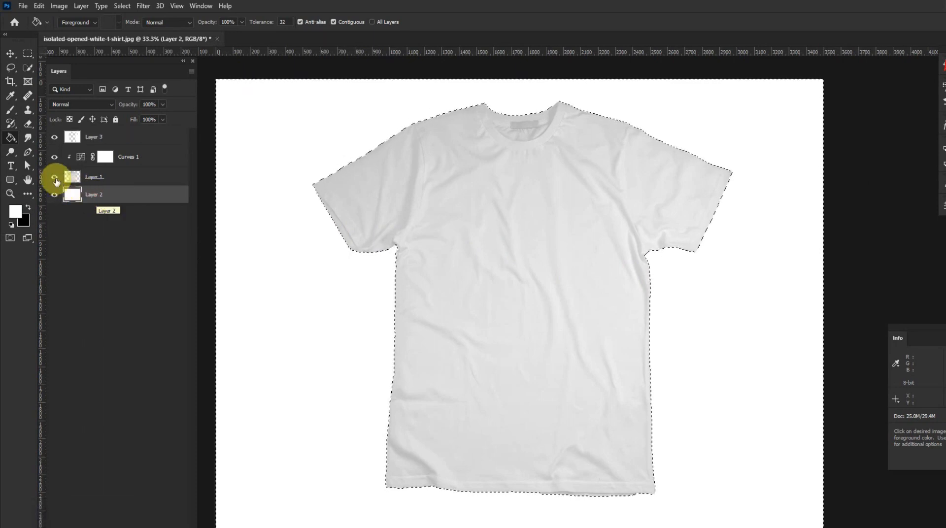
left_click(12, 137)
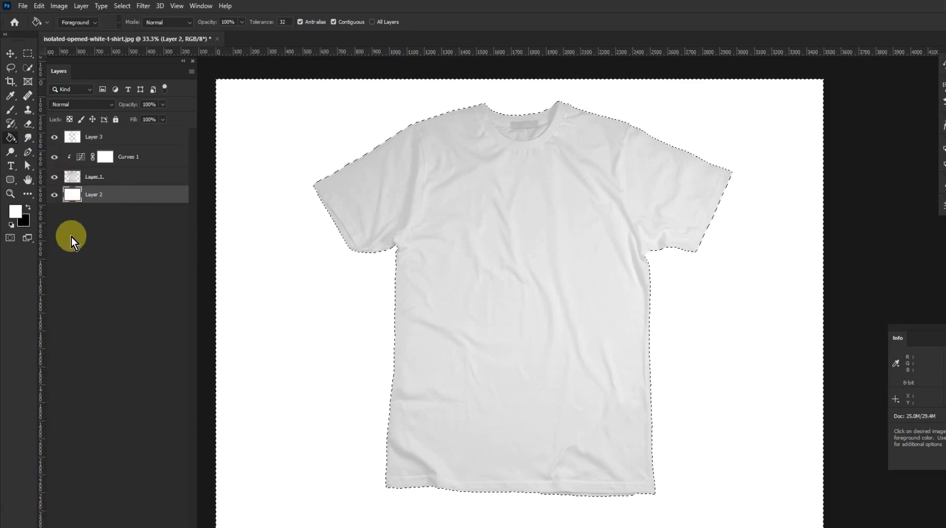
left_click(15, 211)
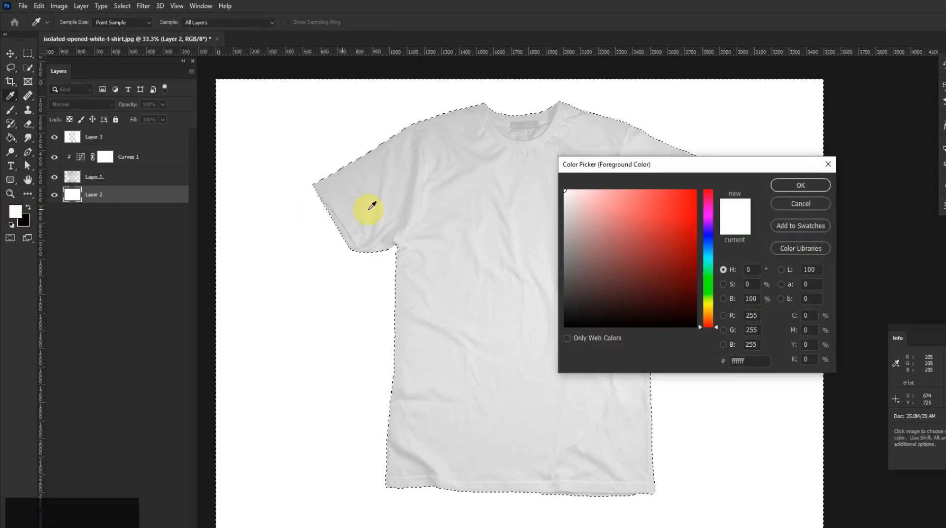
left_click(695, 191)
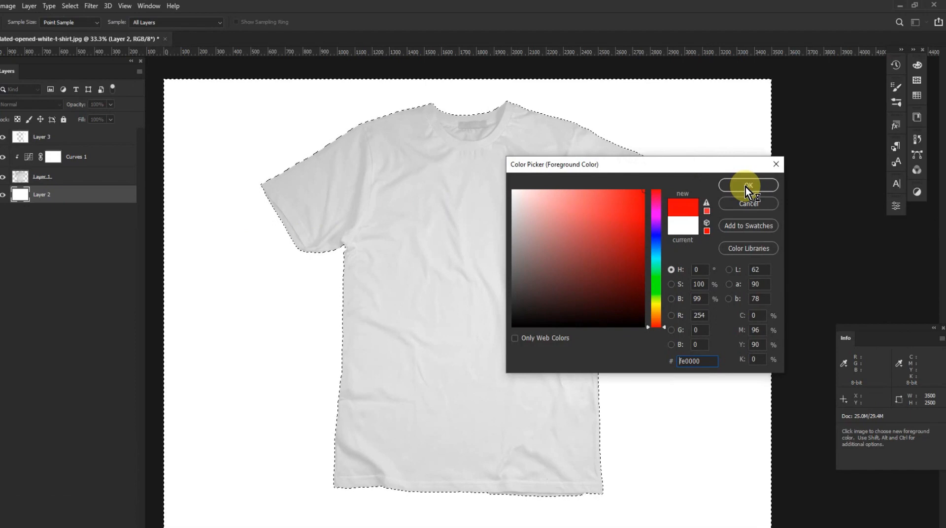
left_click(746, 187)
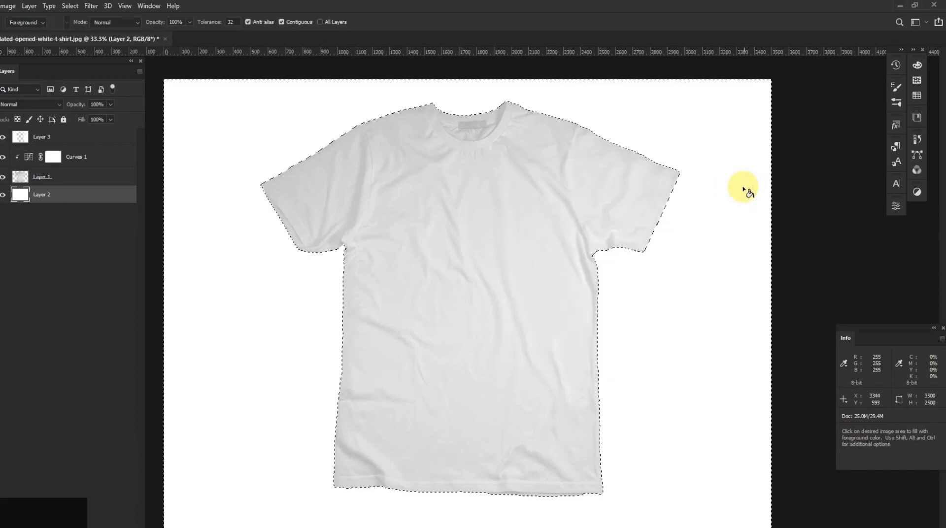
key("ctrl+d")
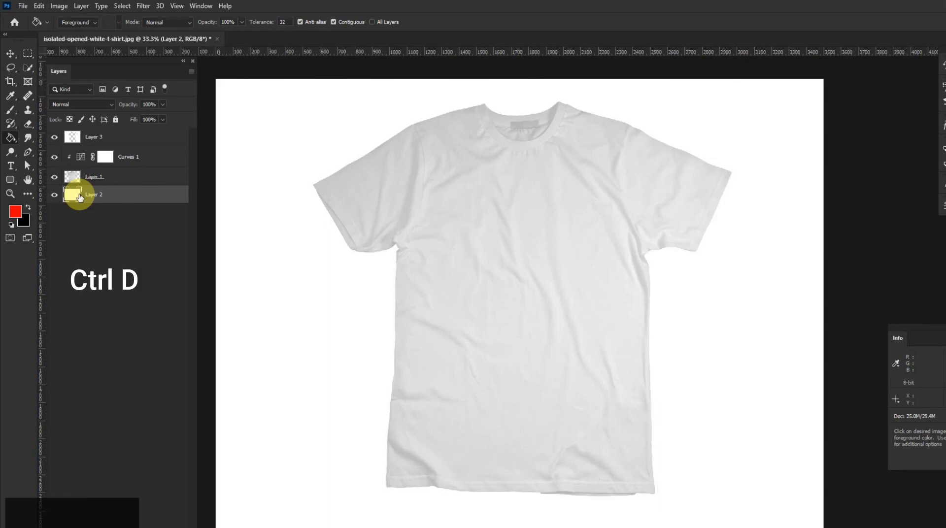
left_click(513, 266)
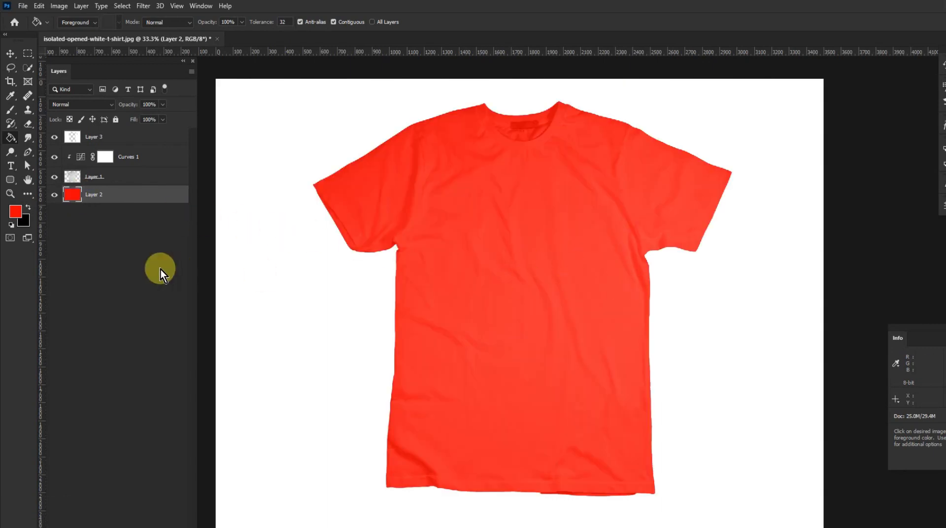
- Change the foreground color to blue 0707f8 and refill Layer 2 with it
left_click(16, 210)
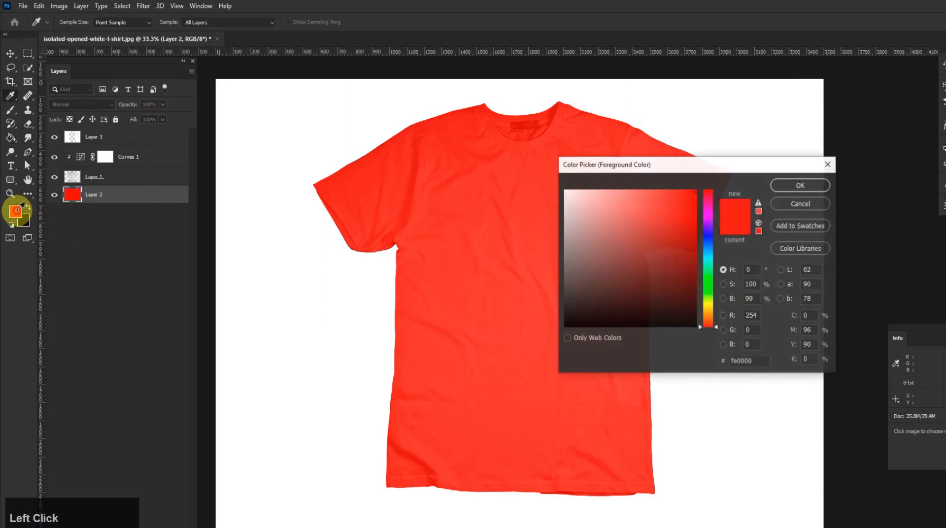
left_click(710, 236)
left_click_drag(659, 196, 692, 195)
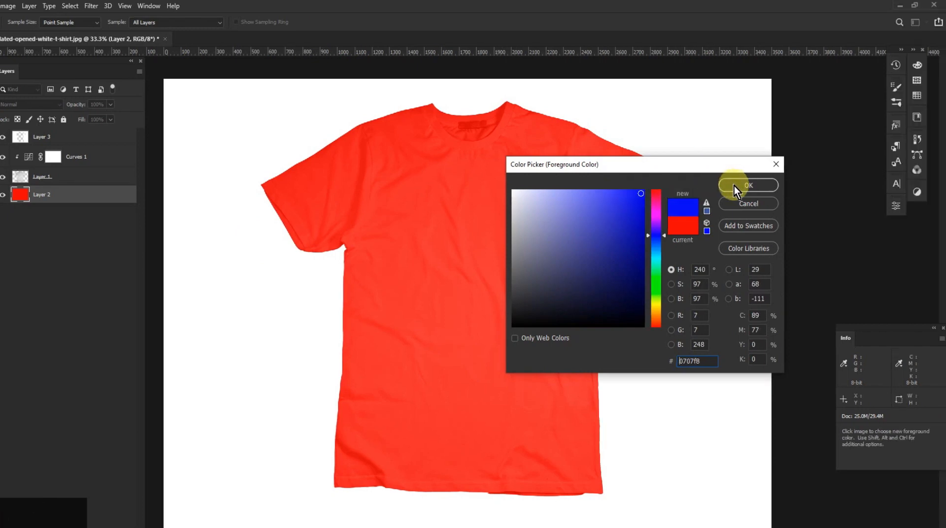
left_click(734, 185)
key("g")
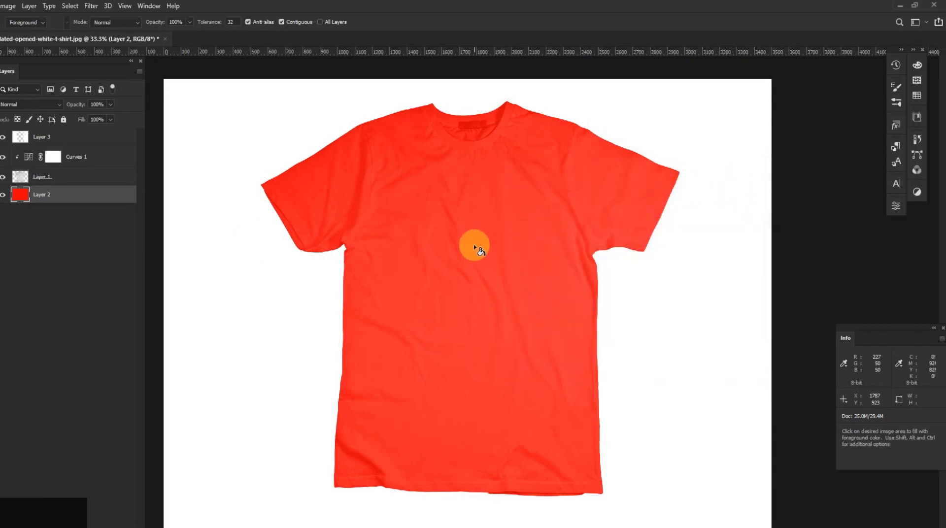
left_click(474, 246)
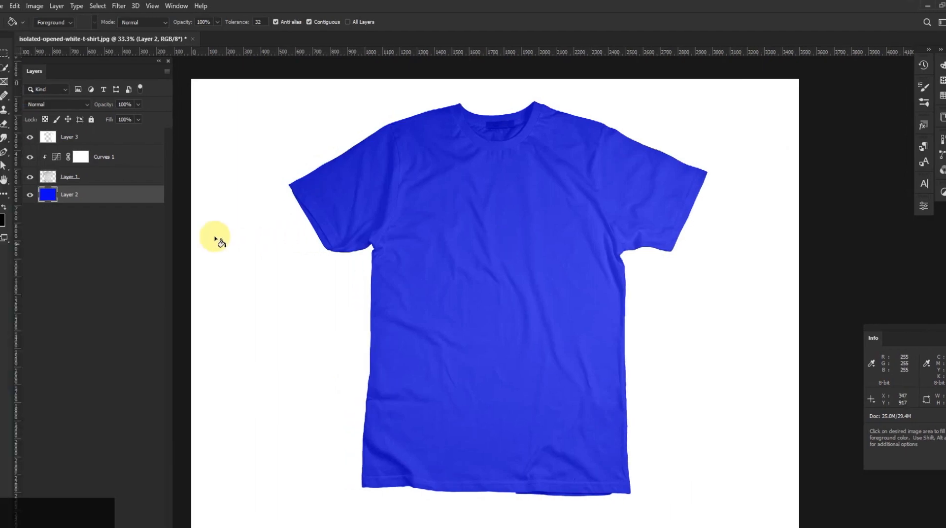
- Set the foreground color to light blue 07b7f8 and fill Layer 2 with it to recolor the shirt
left_click(15, 213)
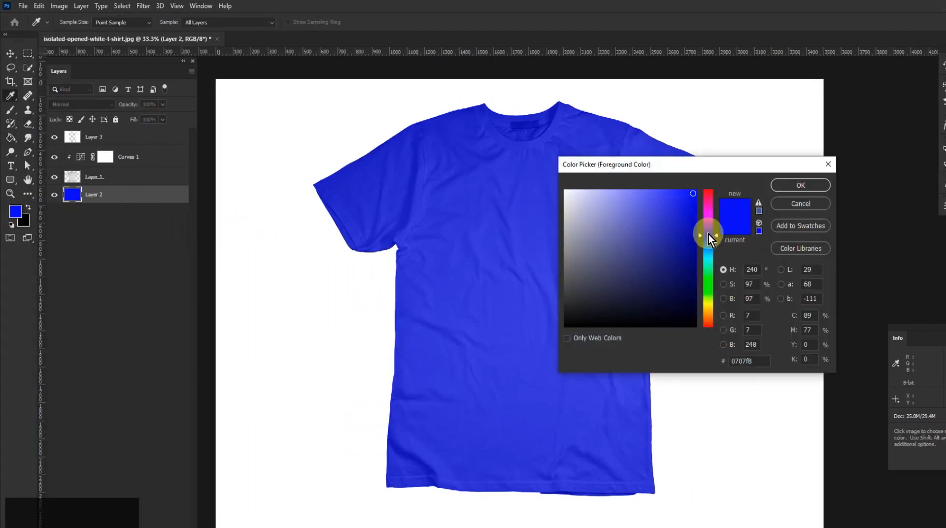
left_click_drag(708, 235, 708, 253)
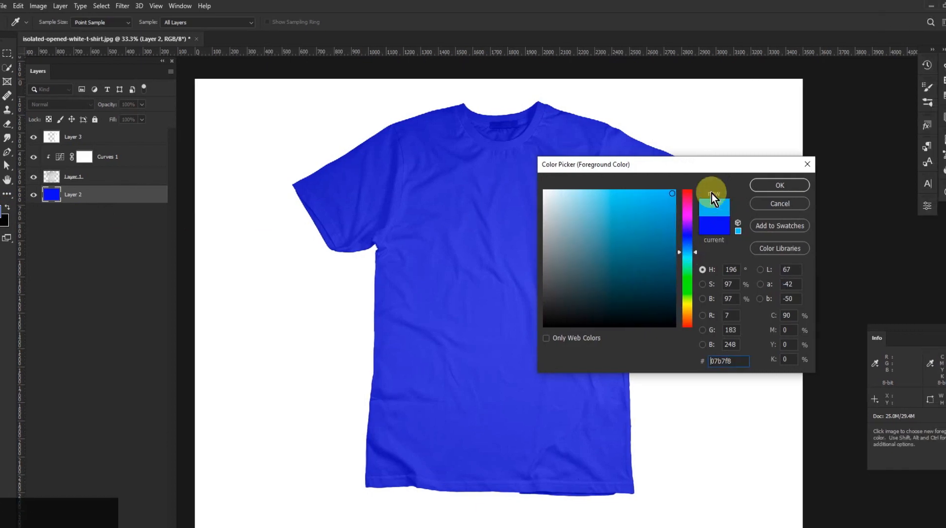
left_click(799, 186)
key("g")
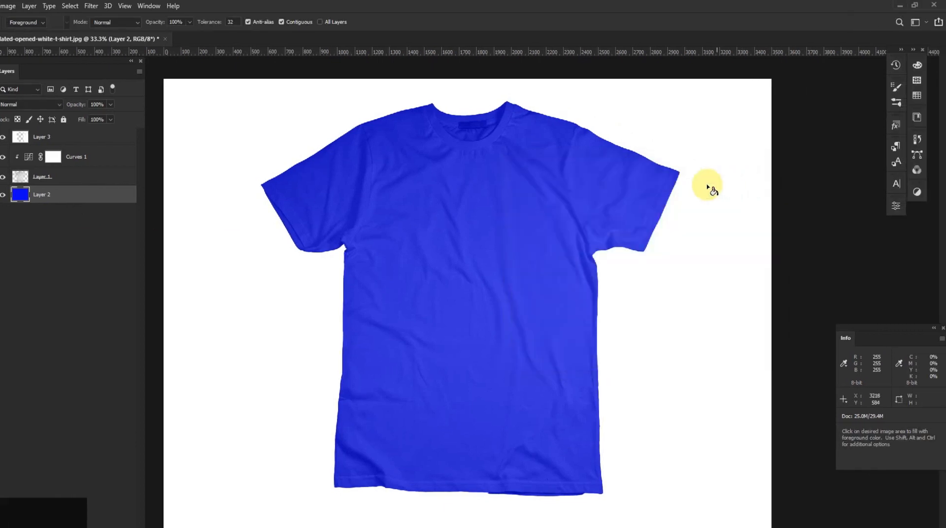
left_click(480, 231)
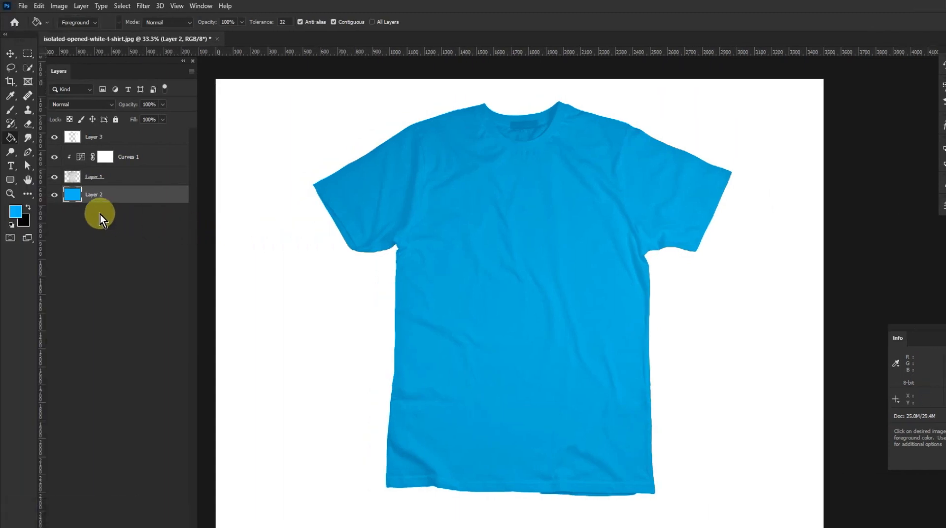
- Change the foreground color to green a0f807 and refill Layer 2 with the Paint Bucket
left_click(19, 208)
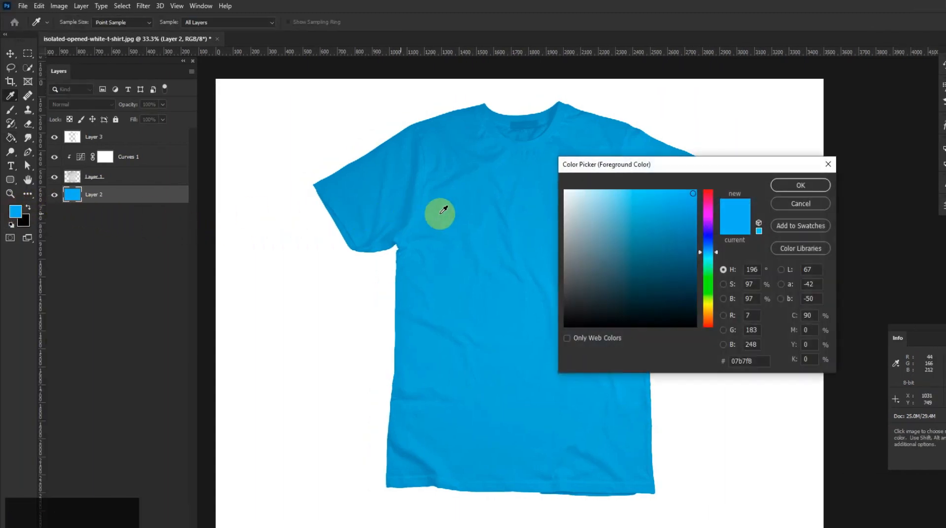
left_click(708, 302)
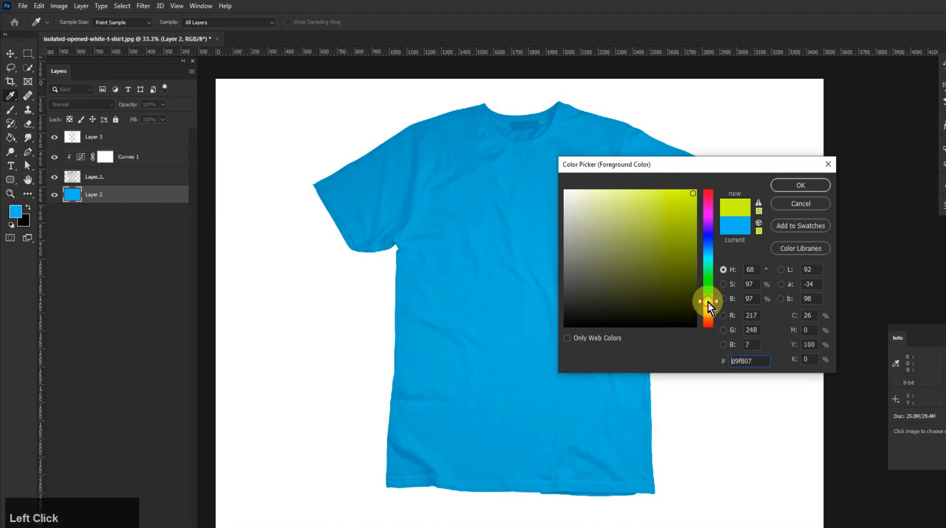
left_click_drag(712, 302, 712, 300)
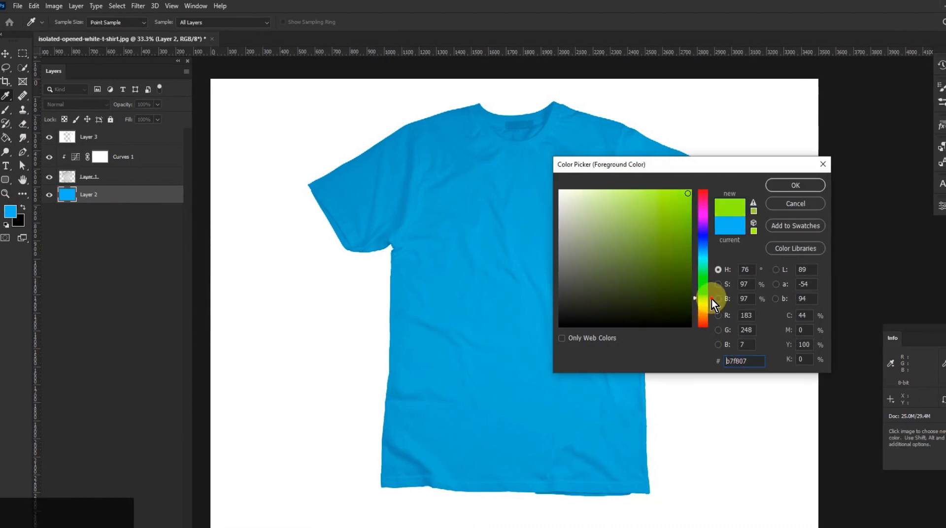
left_click(711, 297)
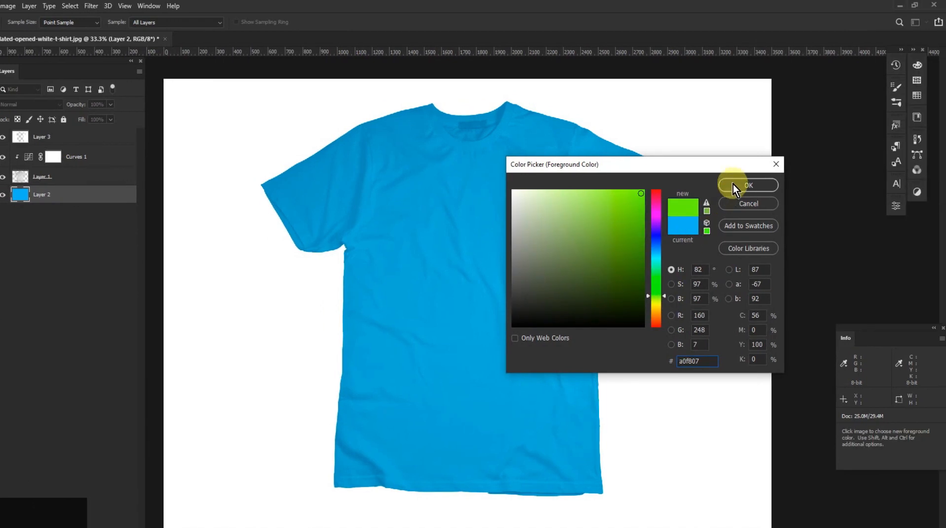
left_click(732, 185)
key("g")
left_click(465, 223)
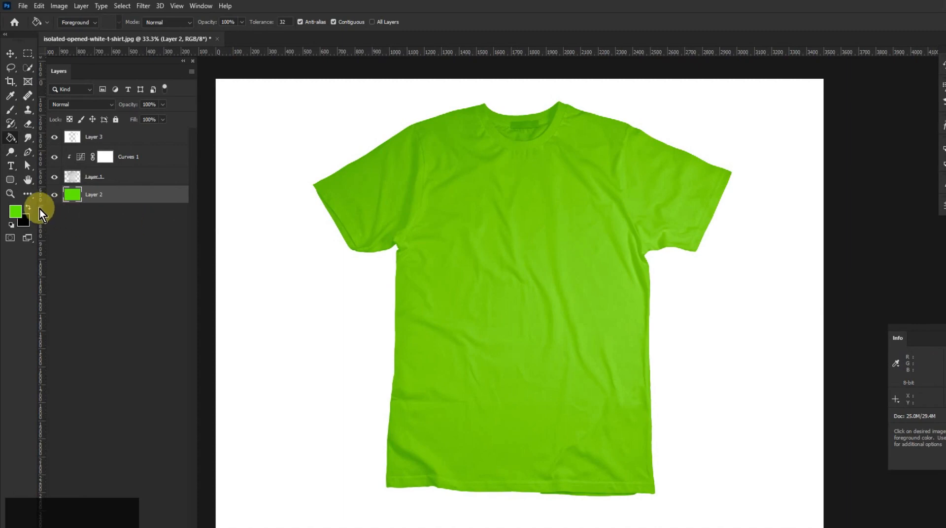
- Change the foreground color to yellow eff807 and fill Layer 2 beneath the shirt with it
left_click(19, 208)
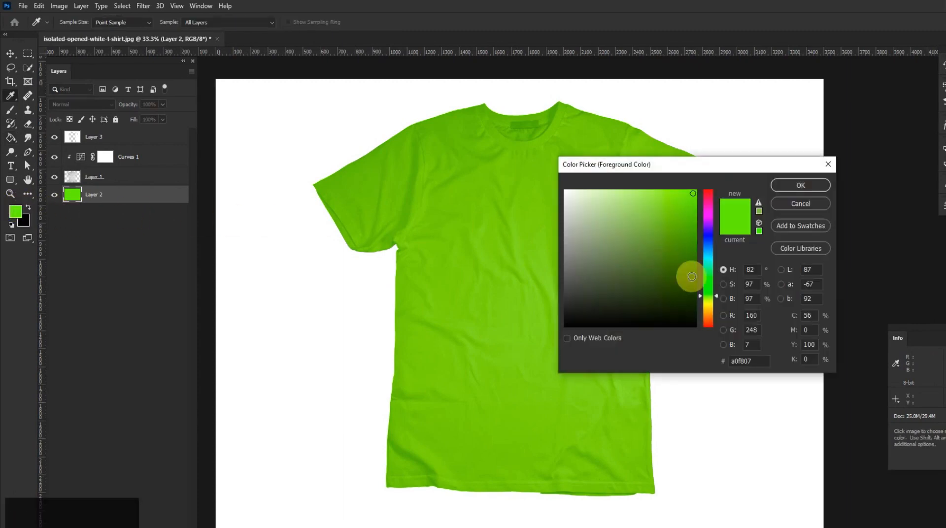
left_click_drag(717, 297, 717, 305)
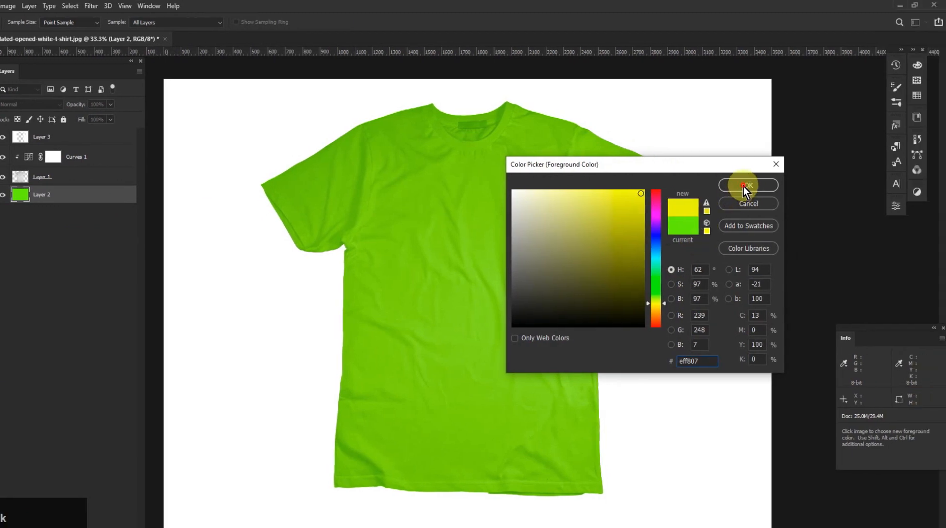
left_click(777, 186)
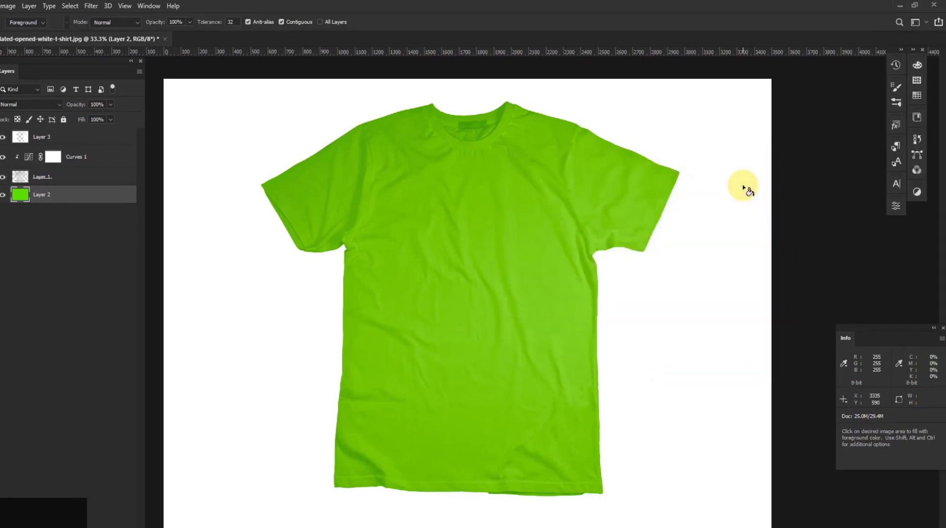
left_click(467, 224)
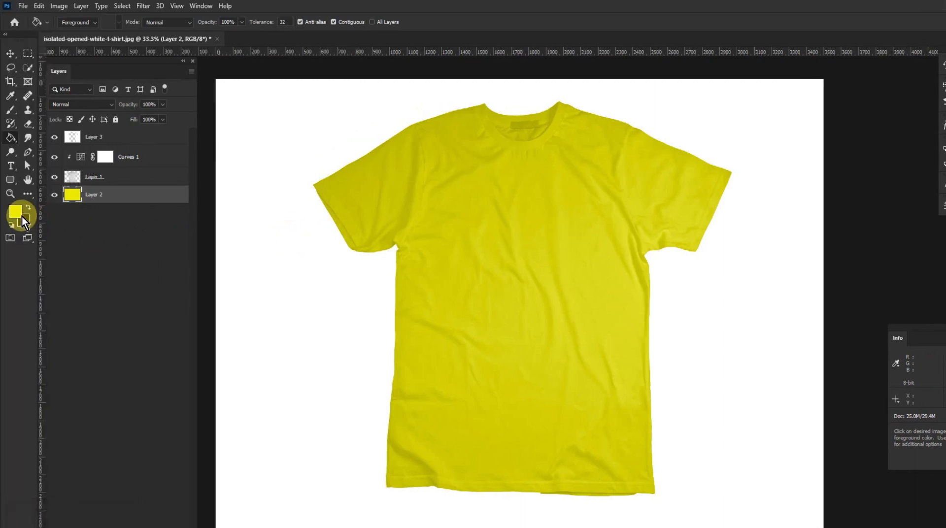
- Darken the foreground color to olive 848901 and refill Layer 2 with the Paint Bucket
left_click(22, 217)
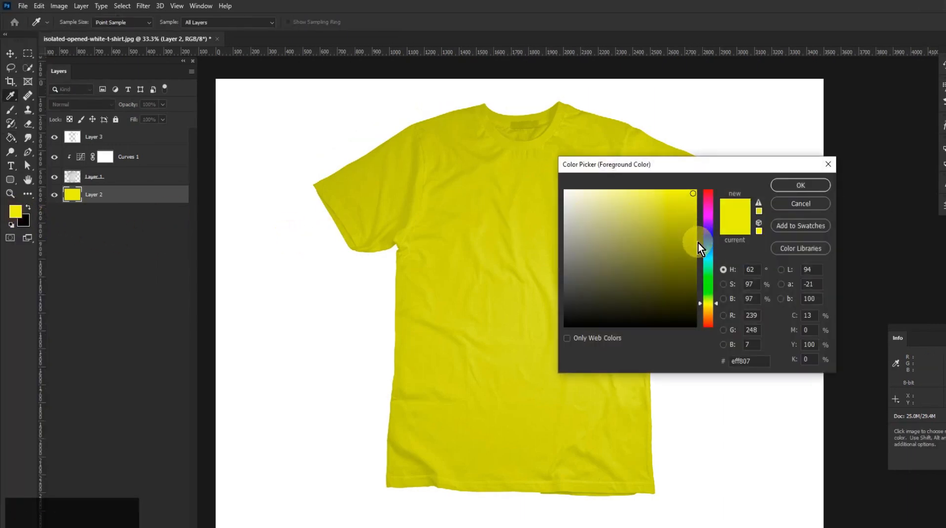
left_click(695, 254)
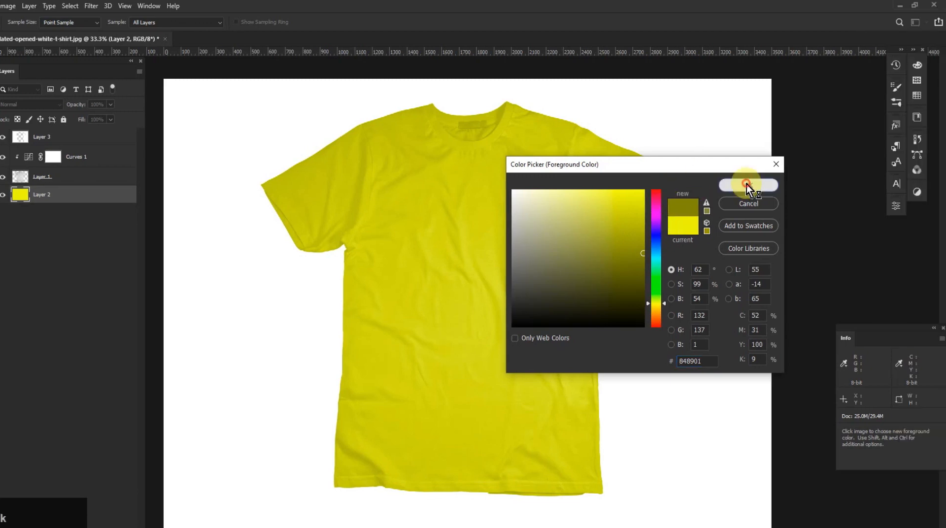
left_click(798, 185)
key("g")
left_click(483, 243)
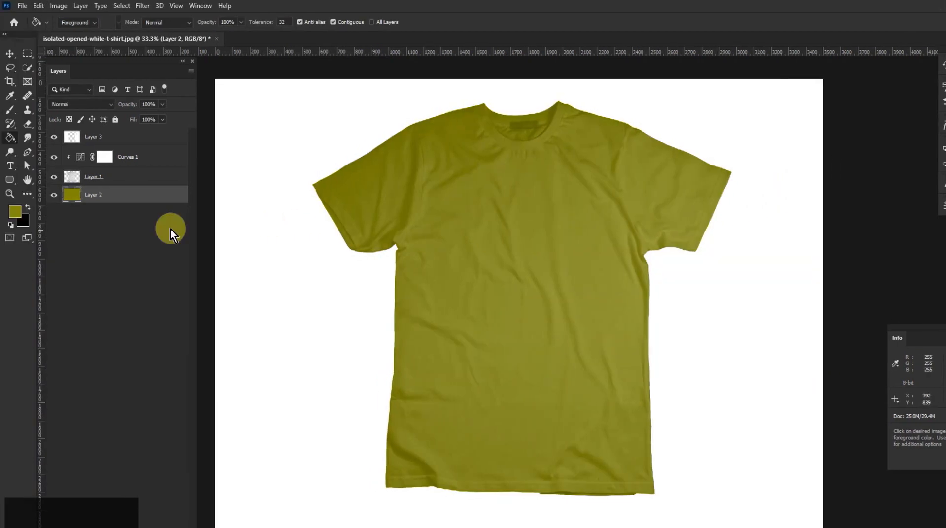
- Set the foreground color to orange fa8405 and fill Layer 2 with it to recolor the shirt
left_click(14, 211)
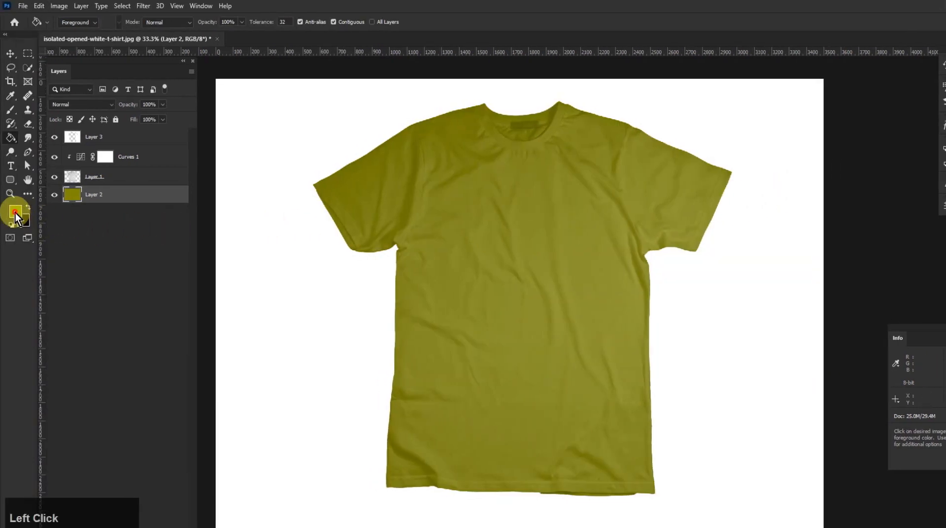
left_click(708, 304)
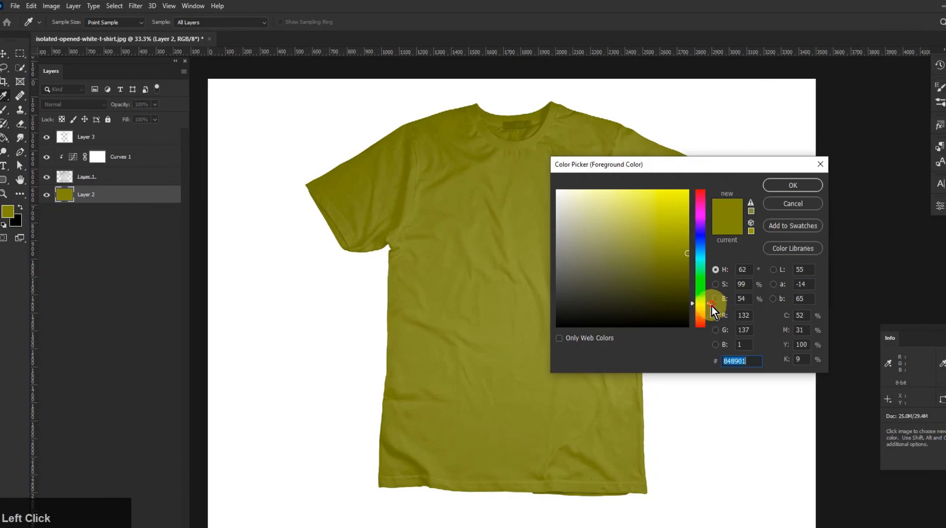
left_click_drag(711, 311, 708, 316)
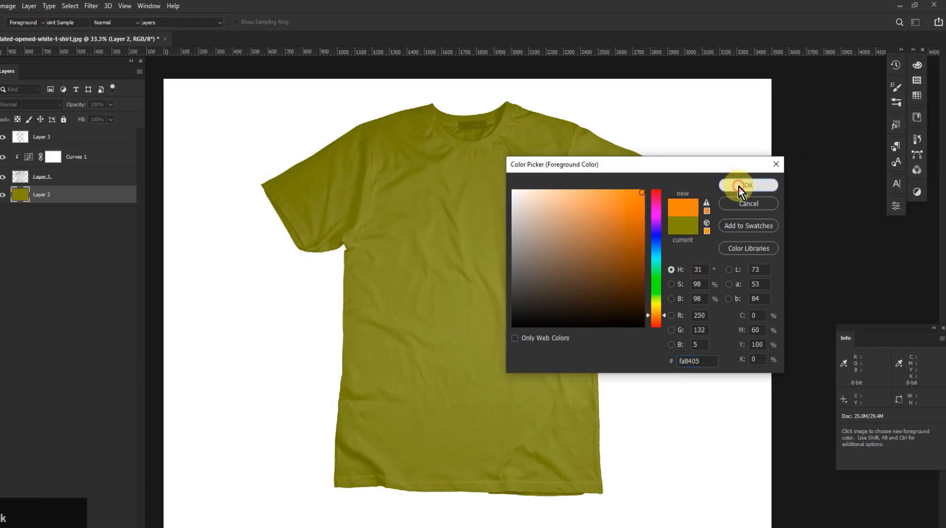
left_click(788, 186)
key("g")
left_click(501, 232)
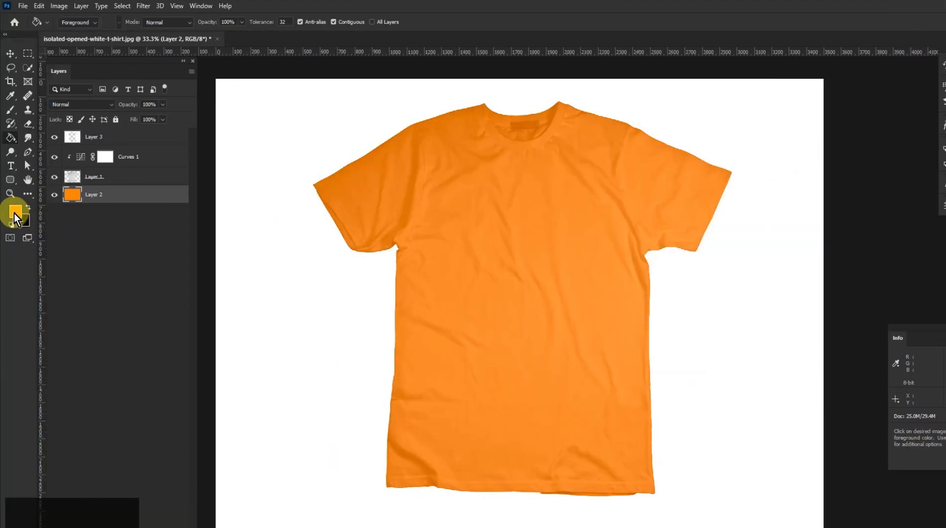
- Set the foreground color to near-black 020202 and fill Layer 2 with it for a black shirt
left_click(15, 213)
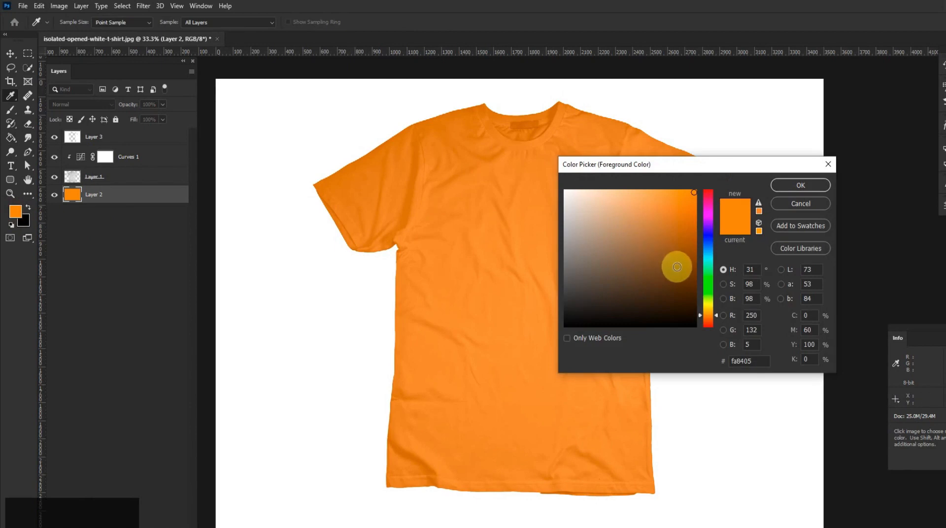
left_click(568, 325)
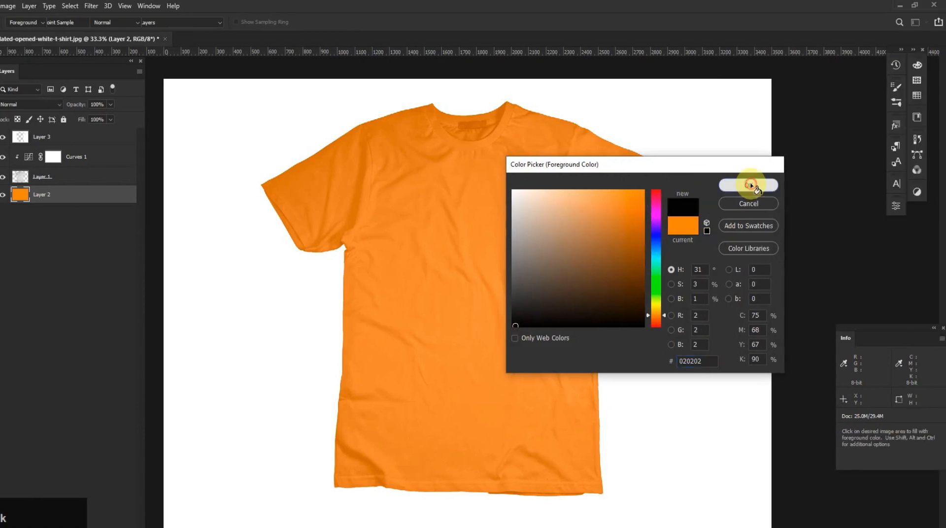
left_click(749, 184)
left_click(499, 271)
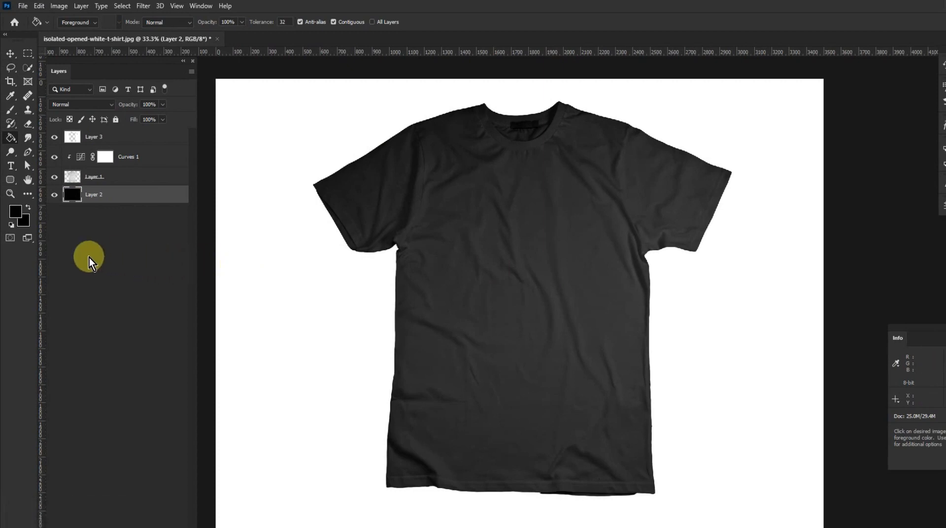
- Set the foreground color to near-white fcfcfc and fill Layer 2 with it for a white shirt
left_click(16, 211)
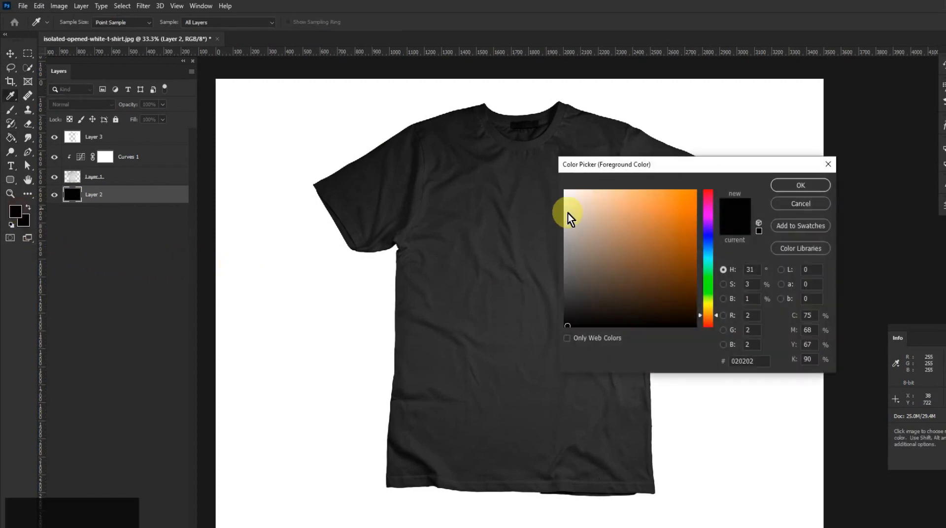
left_click(563, 191)
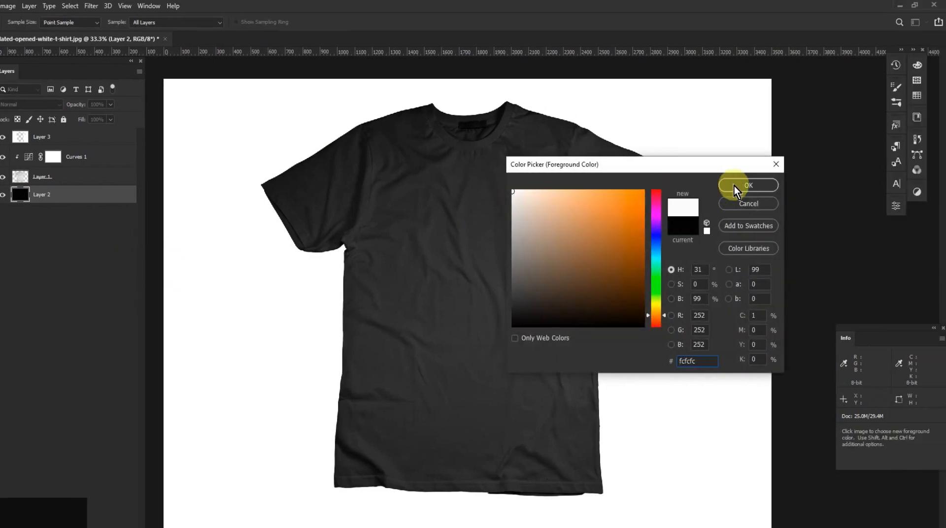
left_click(785, 186)
key("g")
left_click(509, 242)
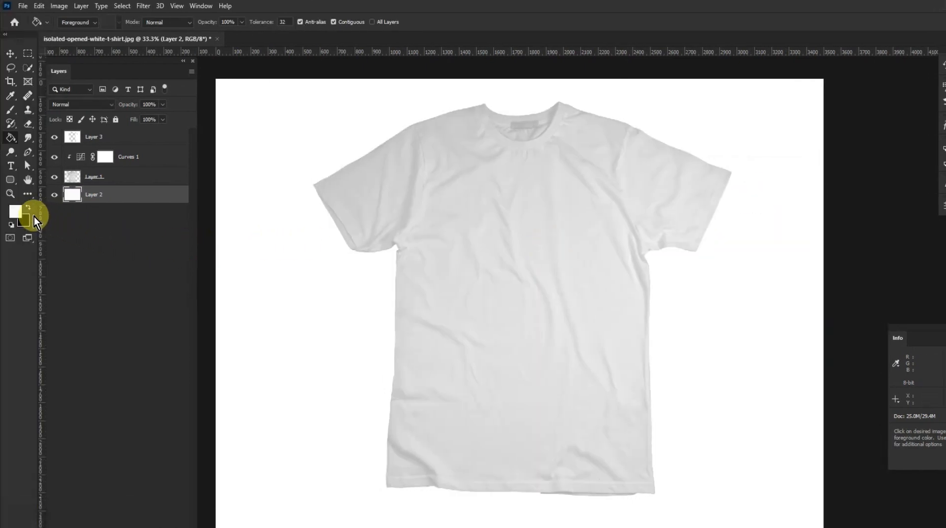
- Choose pink fb089d as the foreground color and fill Layer 2 with it using the Paint Bucket
left_click(17, 212)
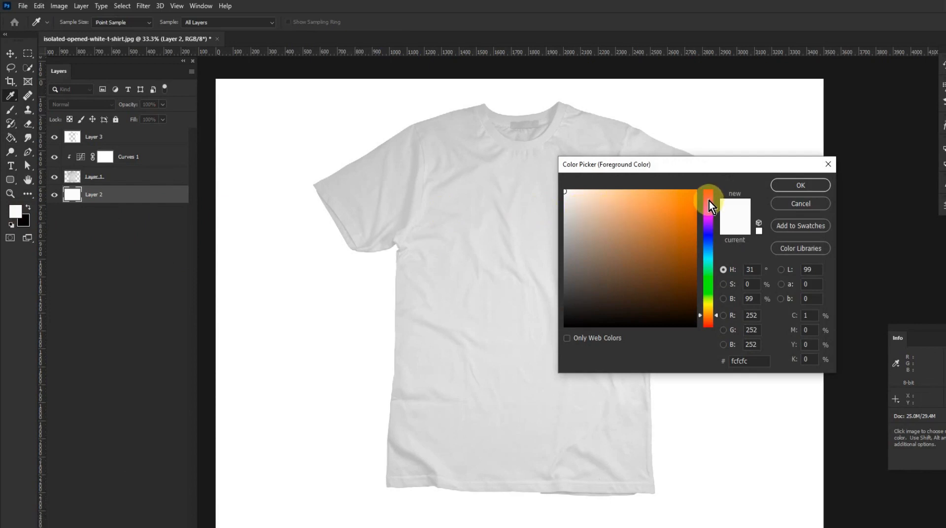
left_click(705, 205)
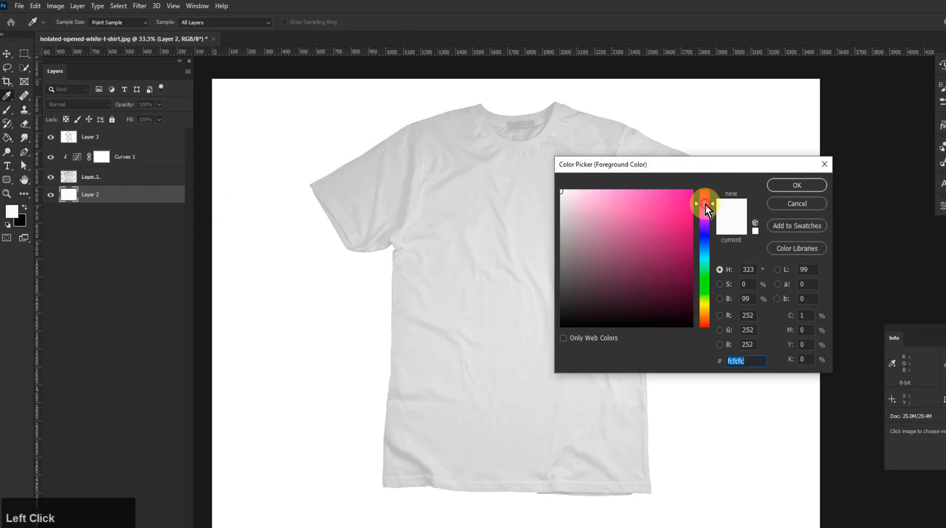
left_click(691, 192)
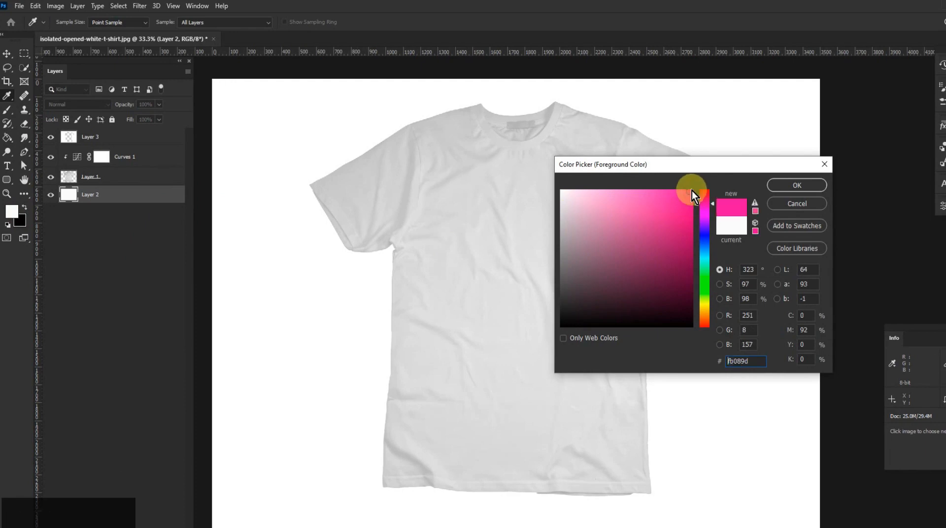
left_click(739, 185)
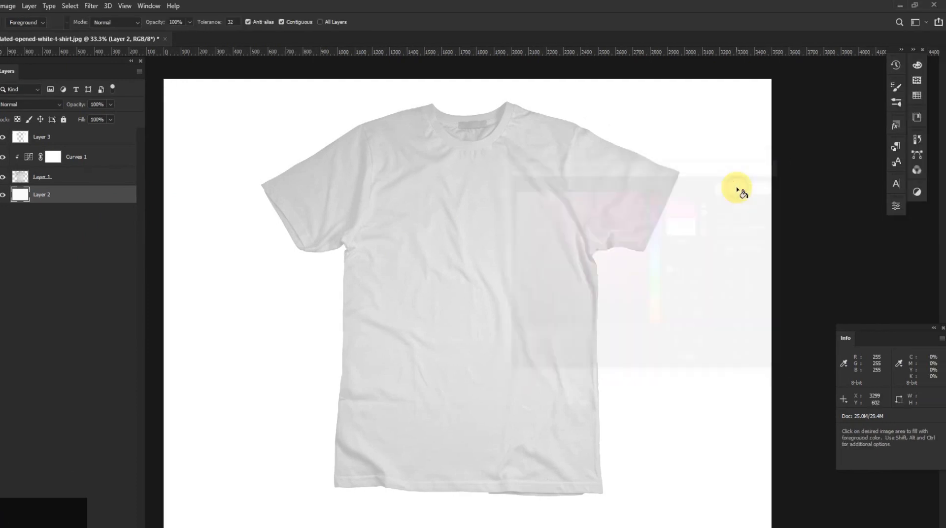
left_click(488, 224)
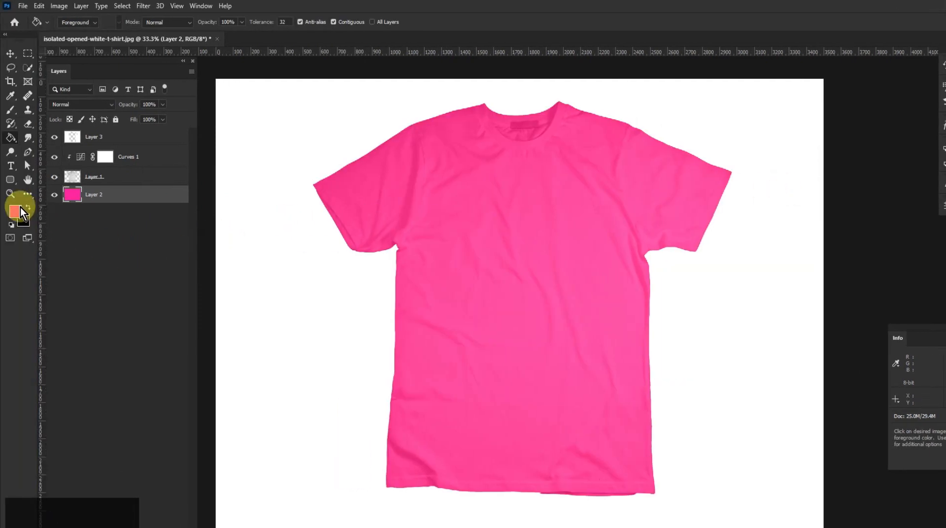
- Shift the foreground color to purple a808fb and refill Layer 2 beneath the shirt with it
left_click(21, 210)
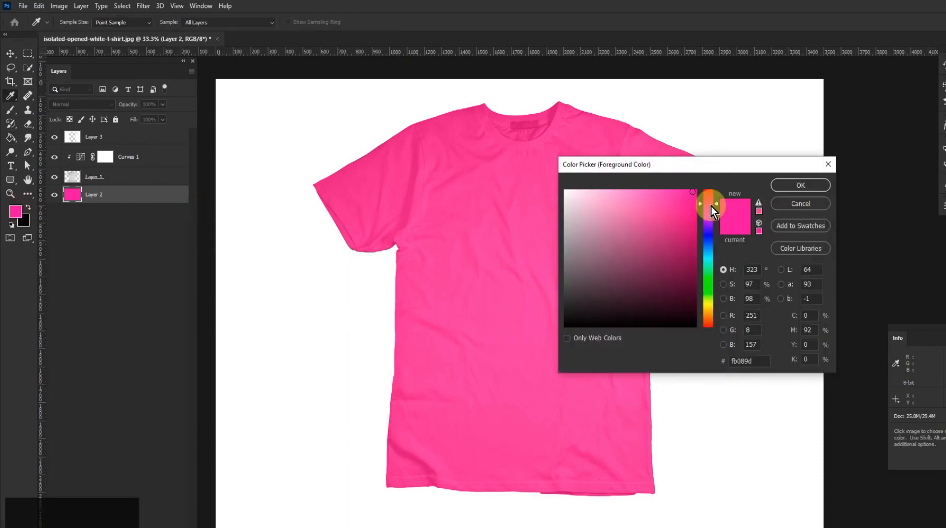
left_click_drag(711, 204, 718, 221)
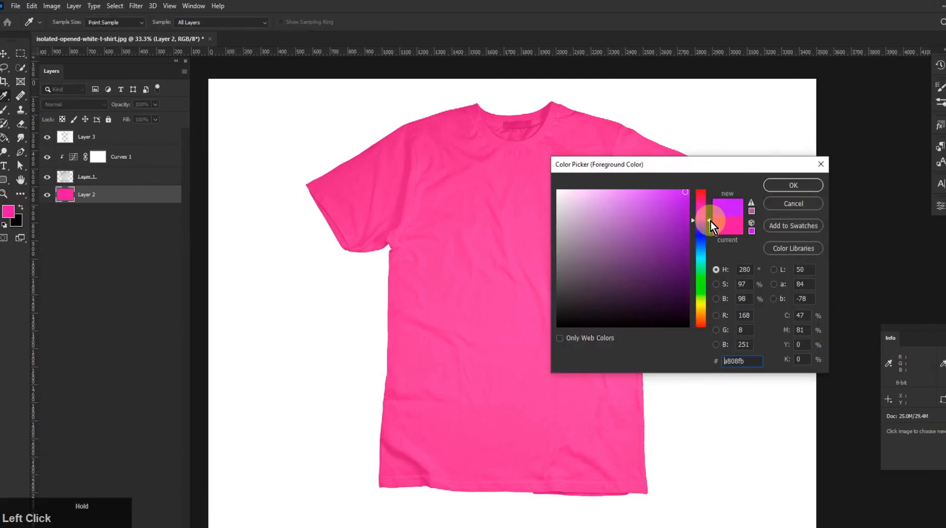
left_click(773, 185)
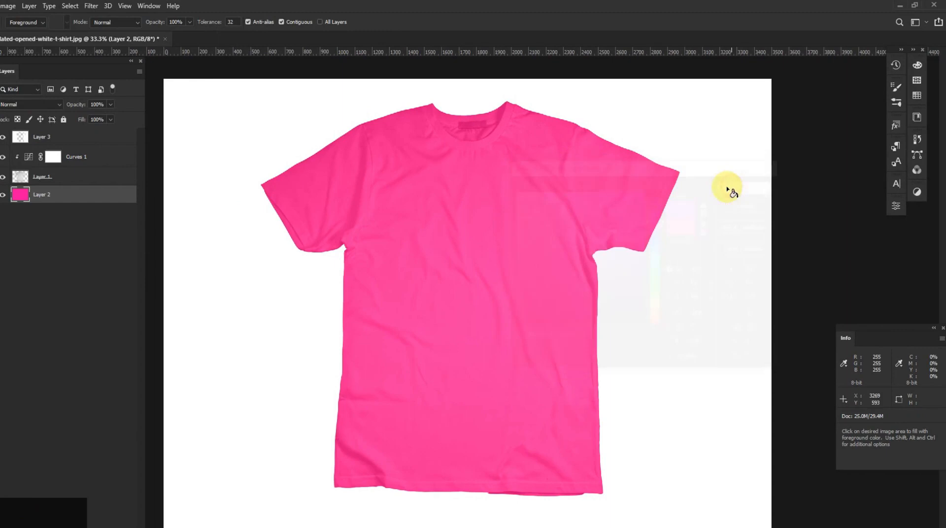
left_click(491, 210)
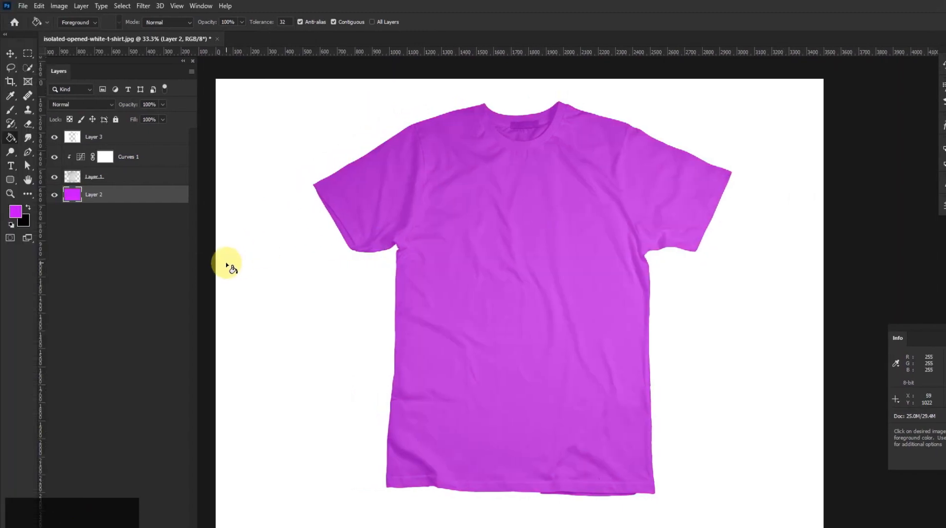
- Set the foreground color to dark red 730000 and fill Layer 2 with it using the Paint Bucket
left_click(15, 211)
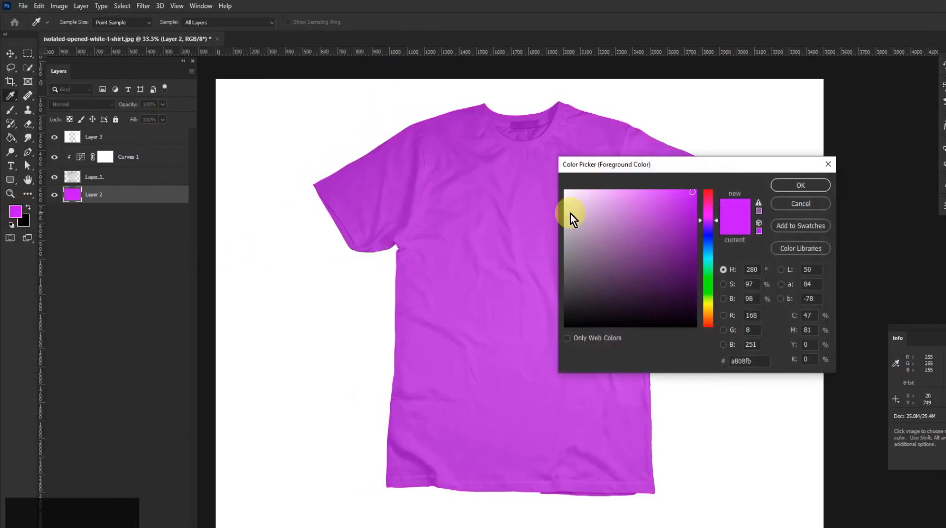
mouse_move(709, 219)
left_mouse_down()
mouse_move(717, 193)
mouse_move(707, 183)
mouse_move(646, 192)
mouse_move(646, 253)
mouse_move(635, 254)
mouse_move(644, 265)
left_mouse_up()
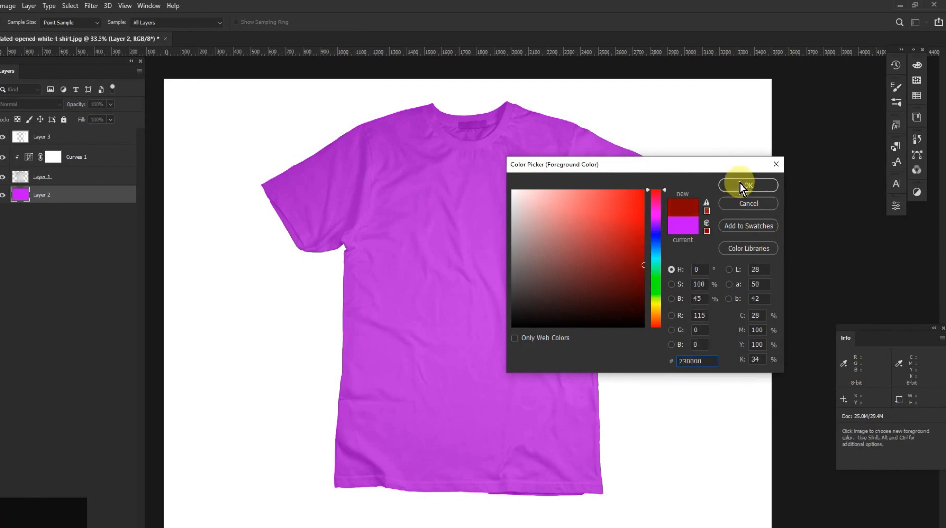
left_click(740, 183)
key("g")
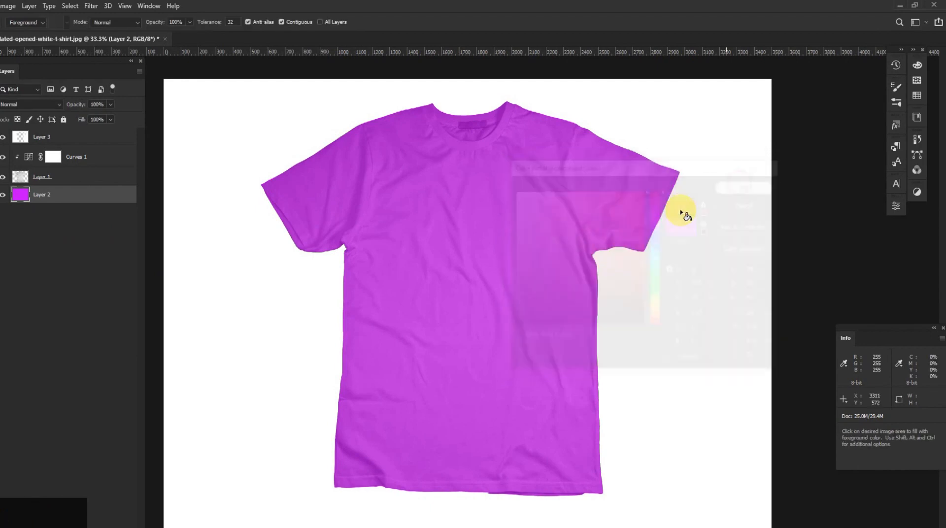
left_click(503, 247)
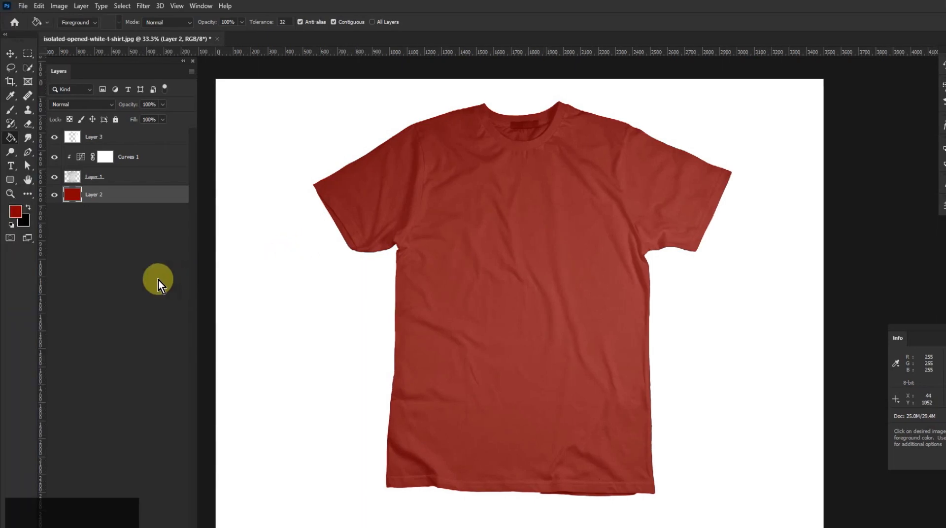
- Brighten the foreground color to pure red ff0000 and refill Layer 2 beneath the shirt with it
left_click(16, 211)
left_click_drag(650, 212, 694, 190)
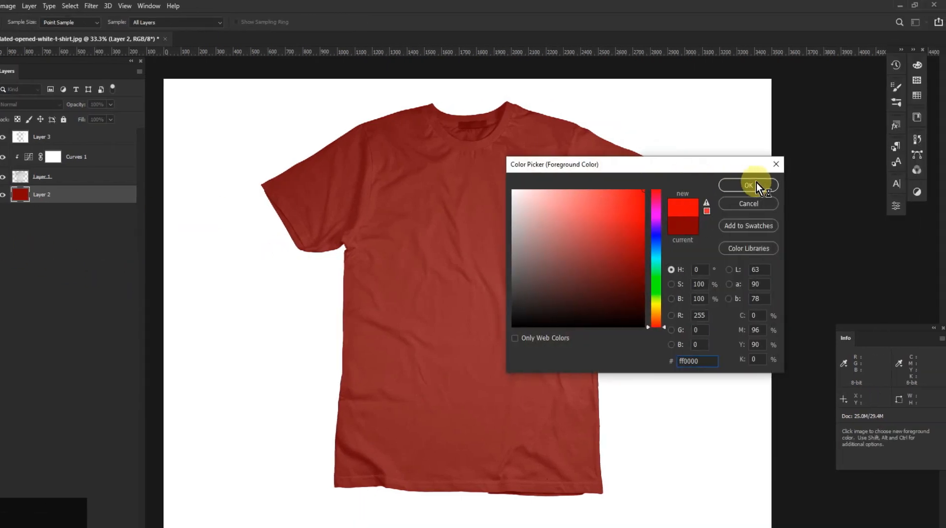
left_click(748, 185)
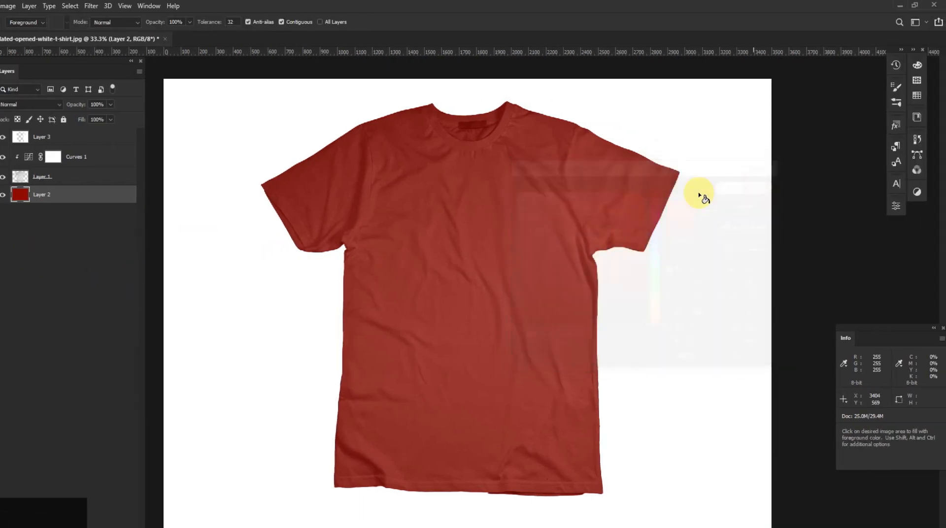
left_click(450, 225)
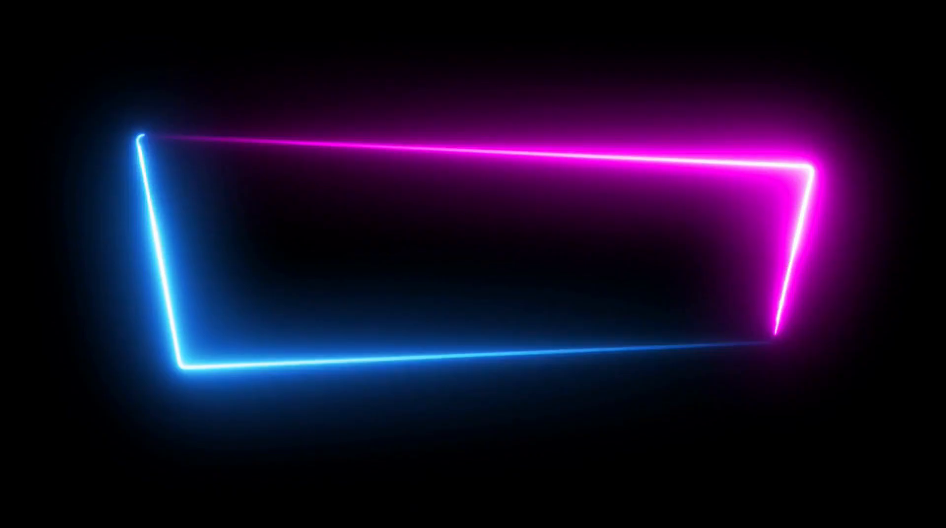